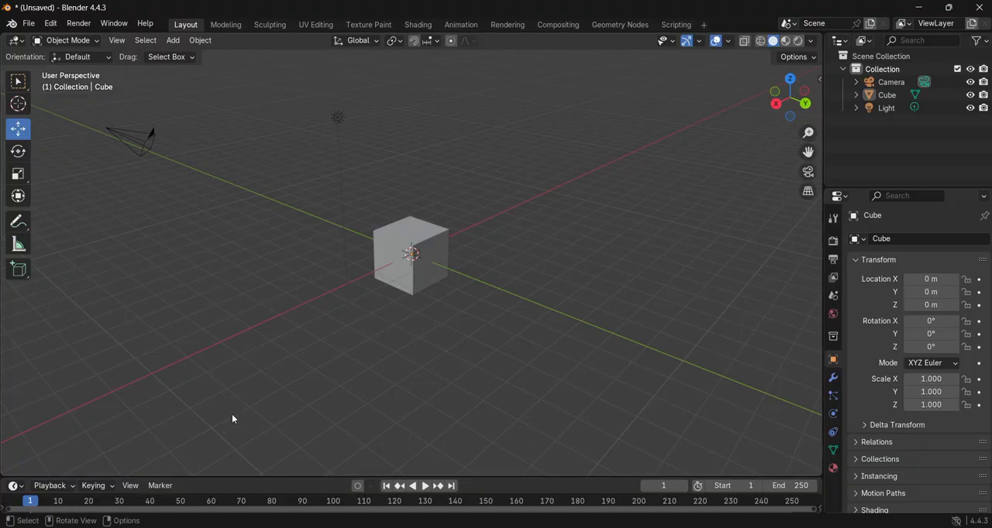
- Examine the default scene by orbiting and panning around the cube and looking through the camera
middle_click_drag(307, 368, 374, 368)
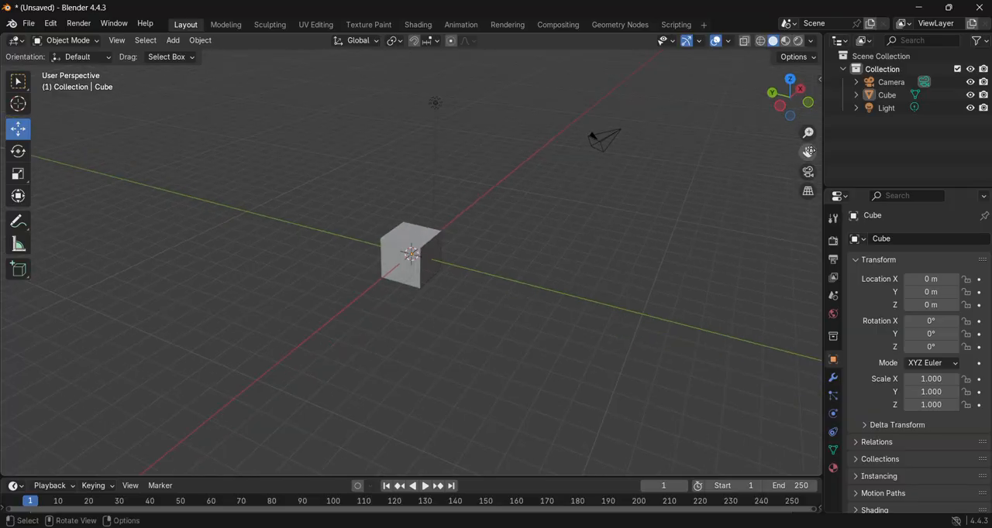
mouse_move(805, 154)
left_mouse_down()
mouse_move(772, 162)
mouse_move(922, 120)
mouse_move(711, 162)
mouse_move(789, 224)
mouse_move(800, 162)
left_mouse_up()
middle_click_drag(641, 244, 480, 278)
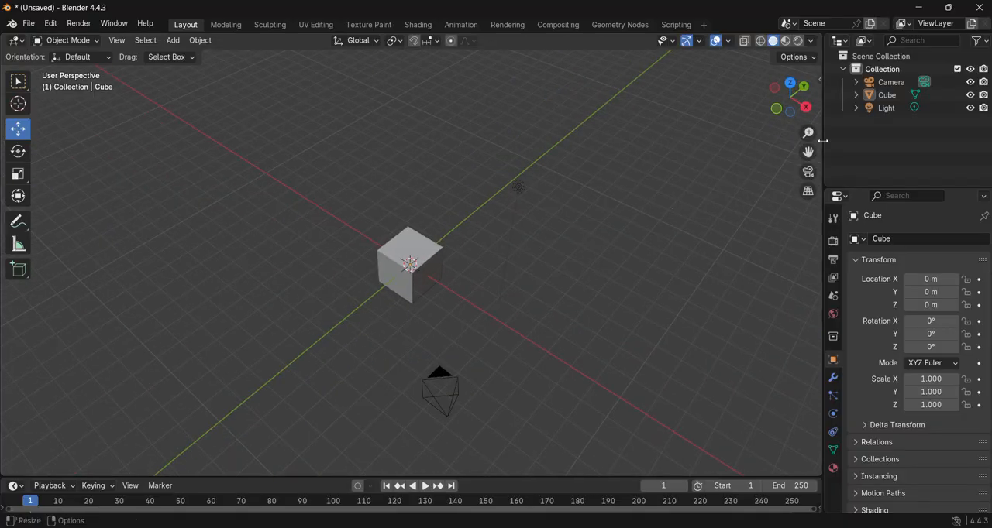
left_click_drag(808, 153, 811, 121)
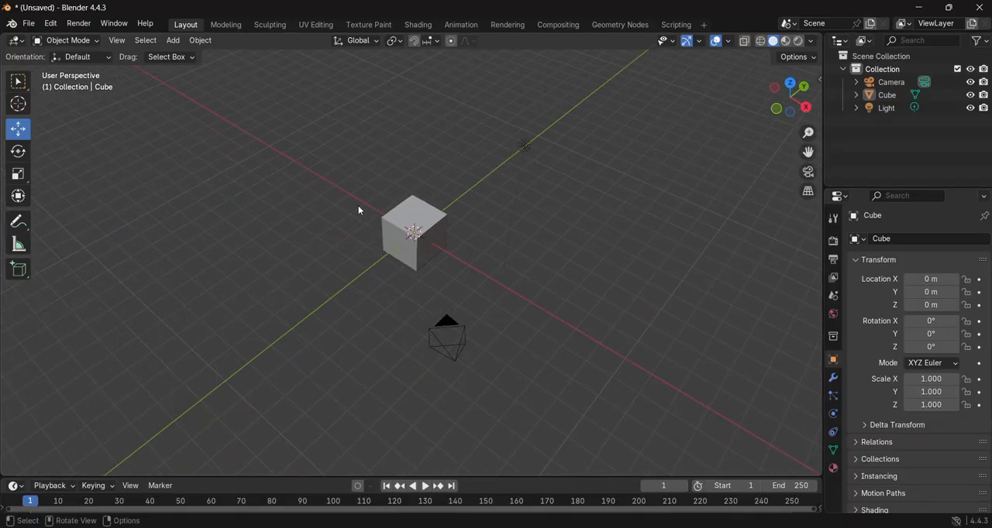
middle_click_drag(362, 210, 645, 228, "shift")
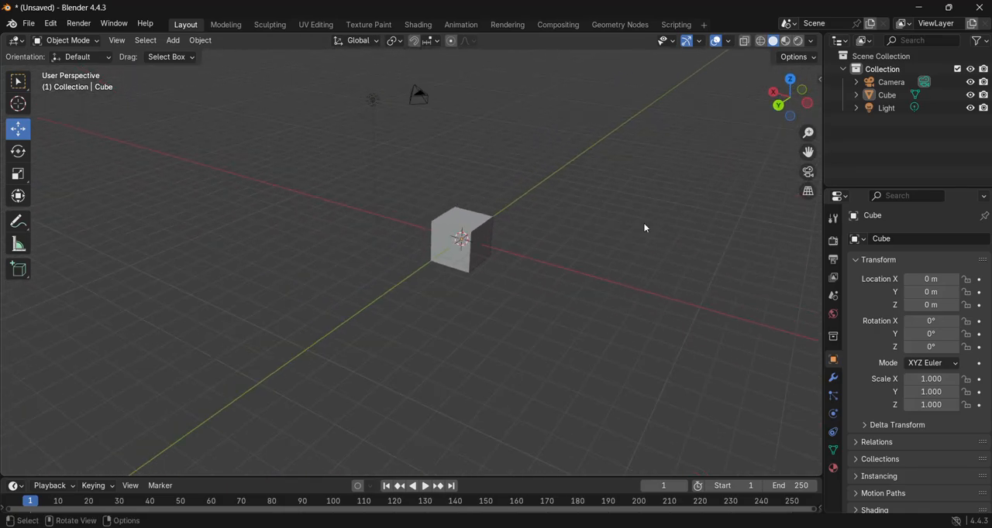
left_click(808, 173)
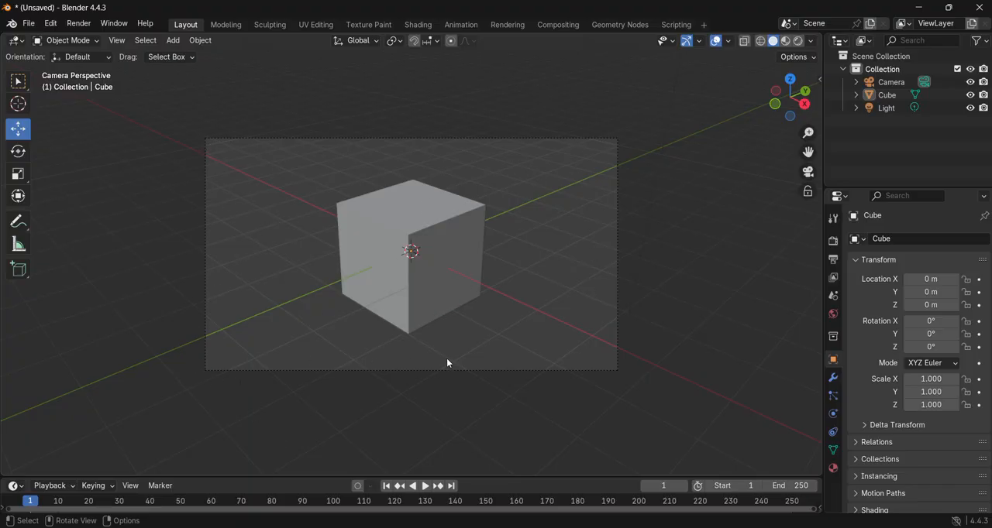
left_click(806, 170)
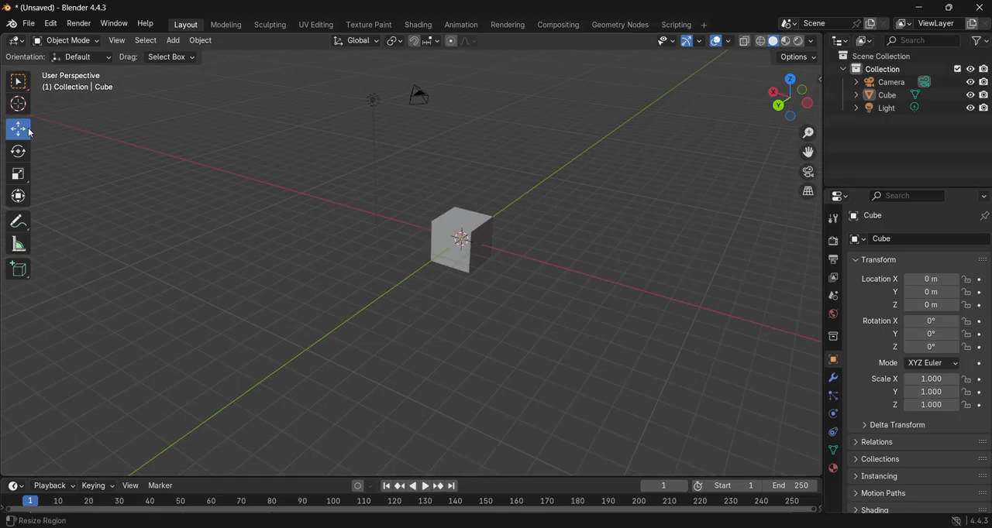
- Try moving the cube up to about 0.6 m on Z and across the scene, undoing the sideways move
left_click(460, 228)
left_click_drag(463, 206, 502, 242)
left_click_drag(526, 271, 592, 227)
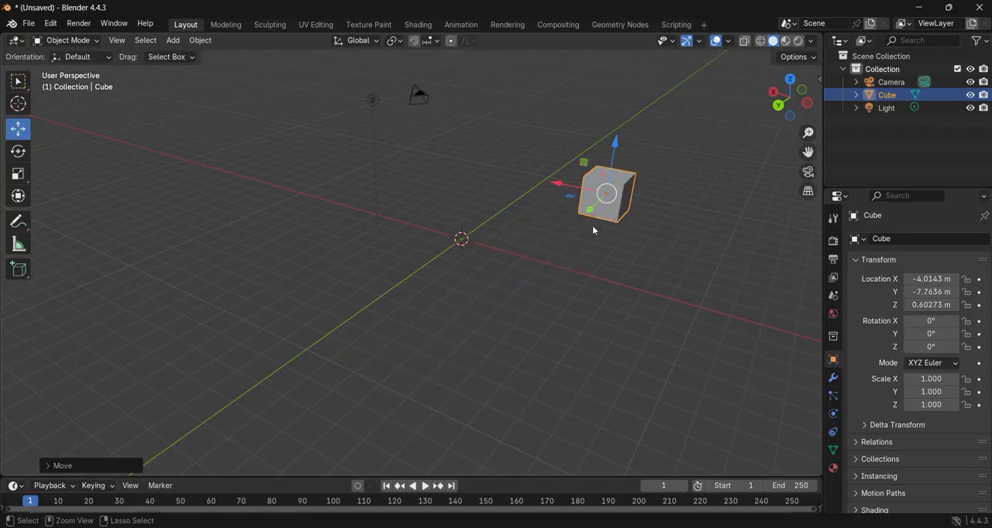
key("ctrl+z")
key("ctrl+z")
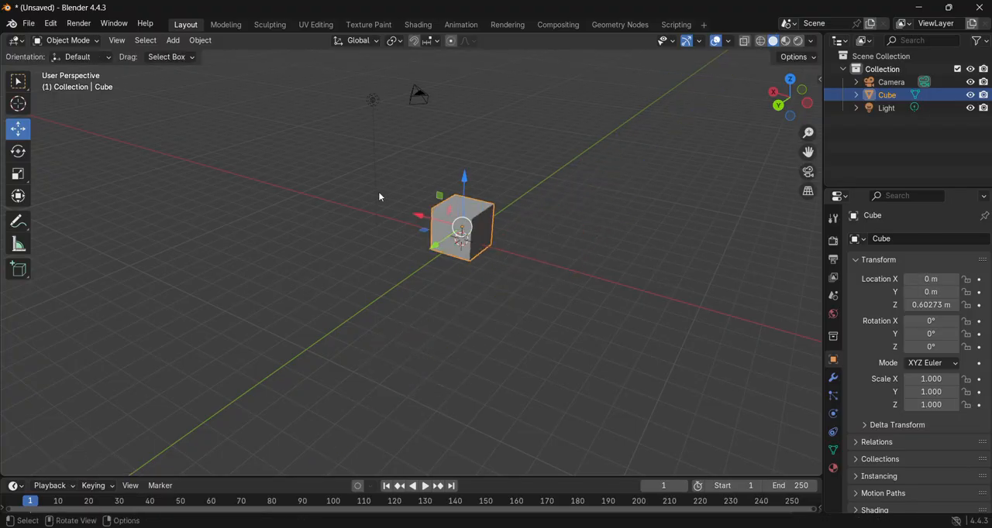
- Try rotating the cube freely on several axes, and undo the rotations and the remaining upward move
left_click(18, 153)
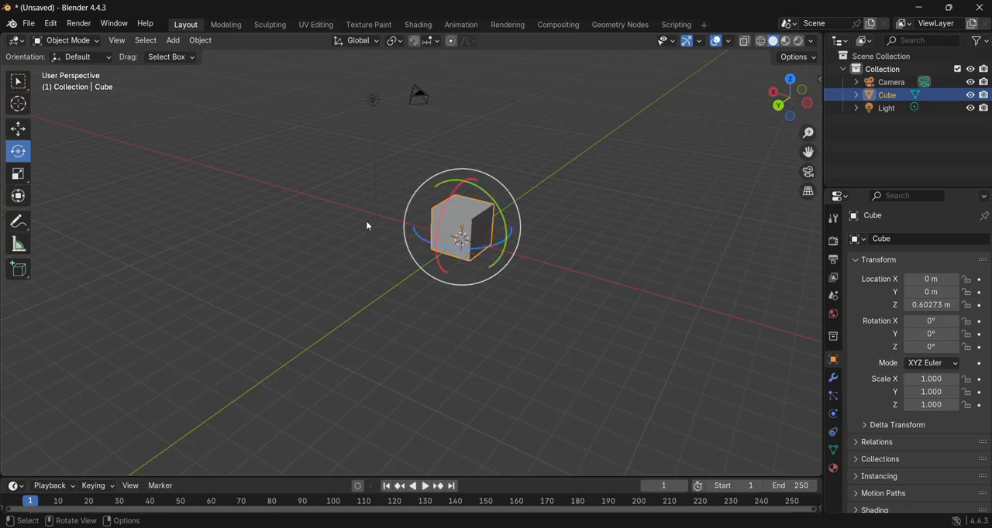
left_click_drag(491, 199, 390, 311)
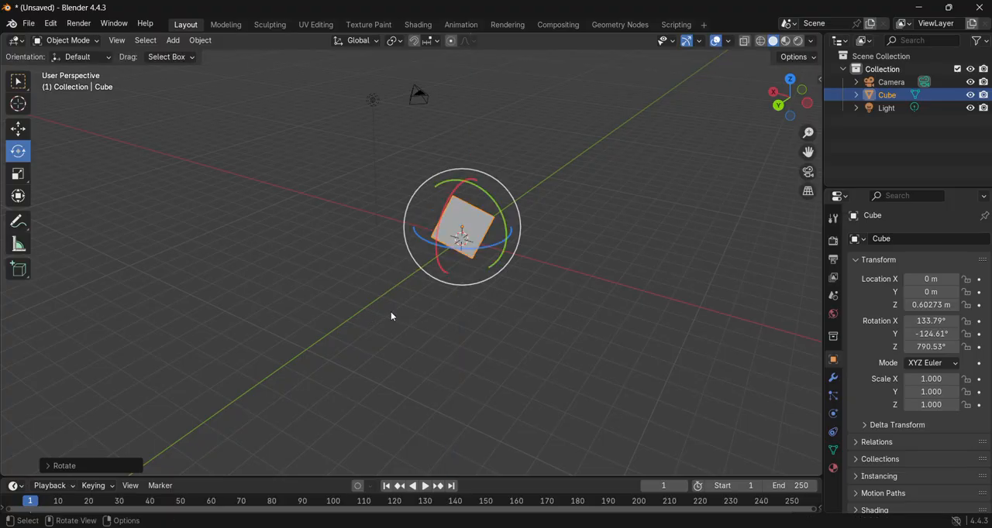
key("ctrl+z")
key("ctrl+z")
key("ctrl+z")
key("ctrl+z")
key("ctrl+z")
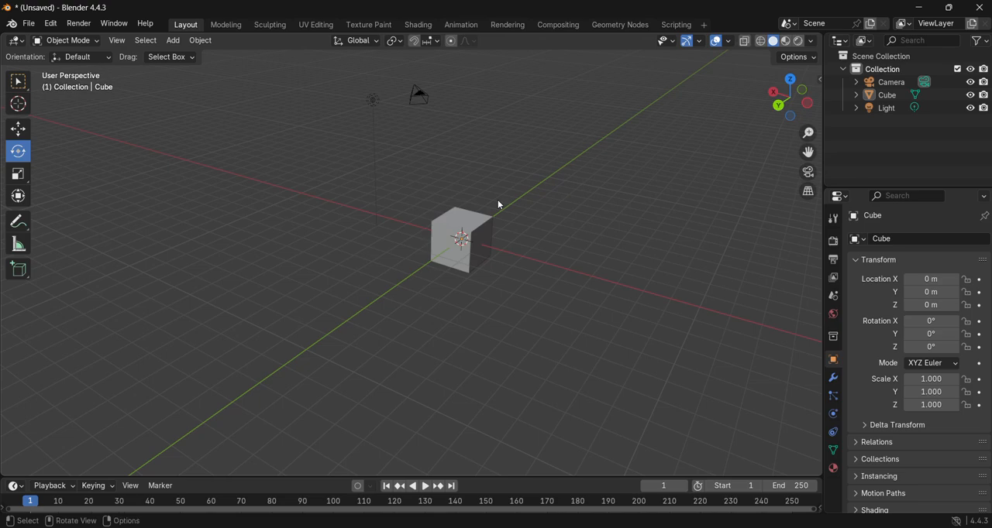
- Try scaling the cube separately per axis to about 5.92 on X, 4.89 on Y and 2.15 on Z
left_click(18, 175)
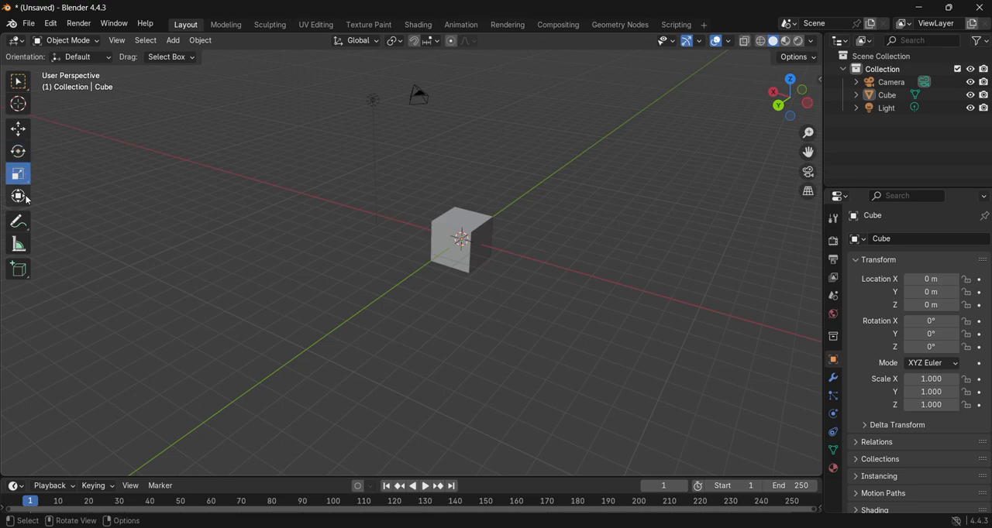
left_click(452, 262)
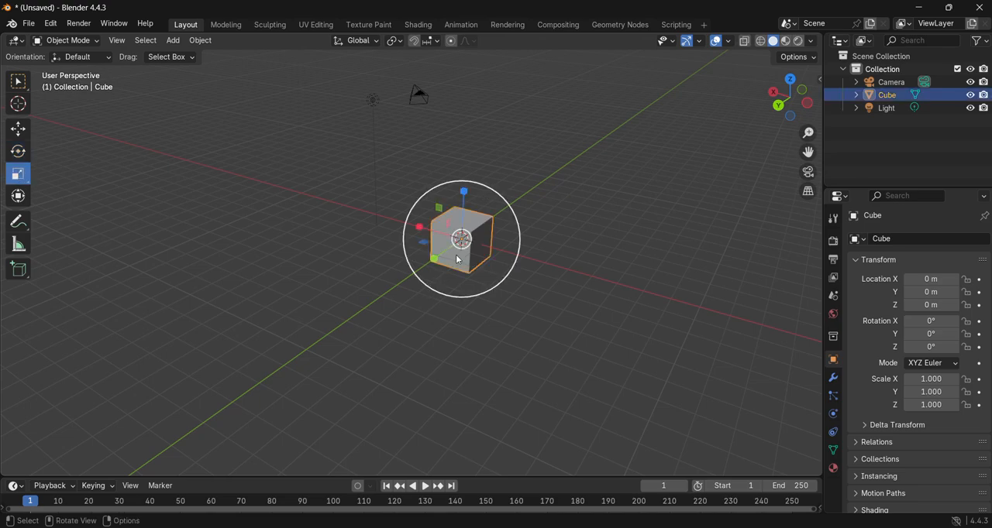
left_click_drag(435, 260, 401, 272)
left_click_drag(425, 229, 295, 206)
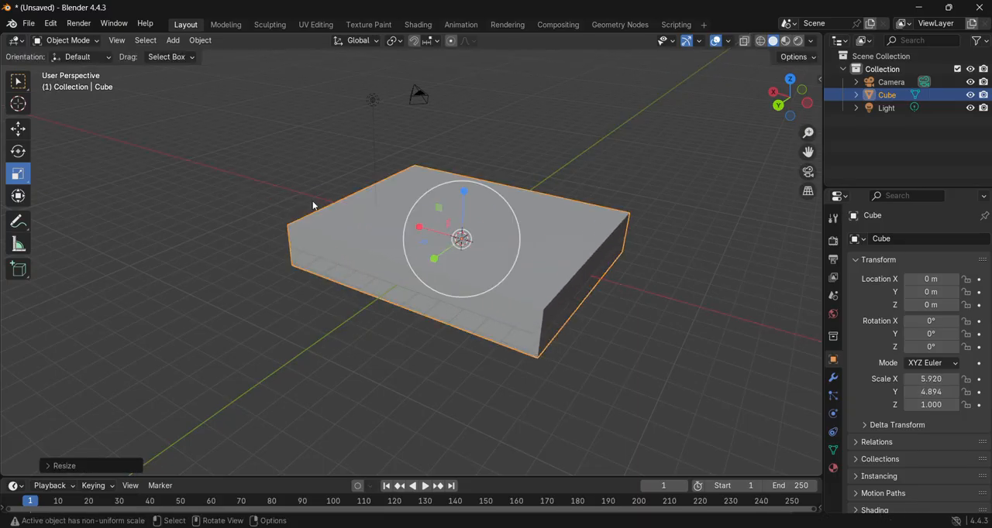
left_click_drag(463, 192, 482, 144)
- Try scaling the stretched cube on all axes at once, and undo all the scale changes
key("s")
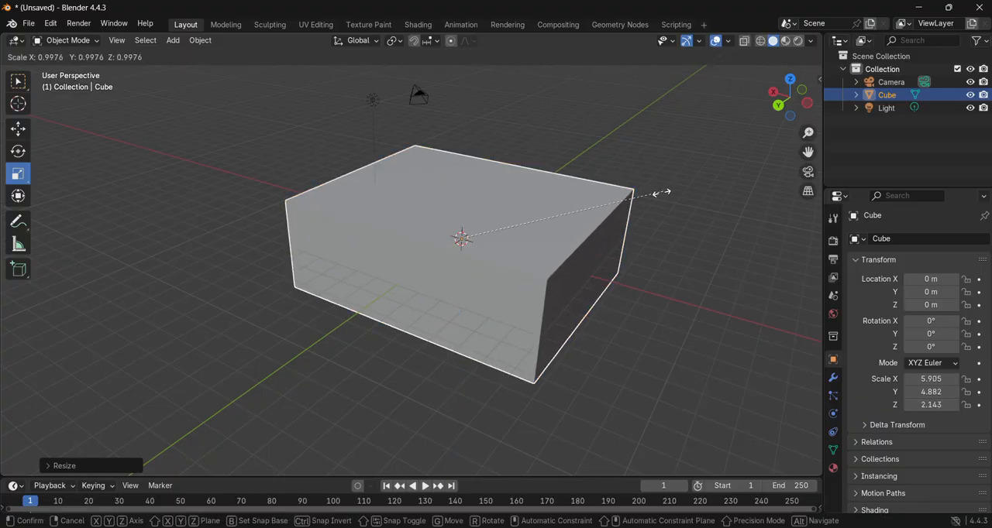
left_click(325, 258)
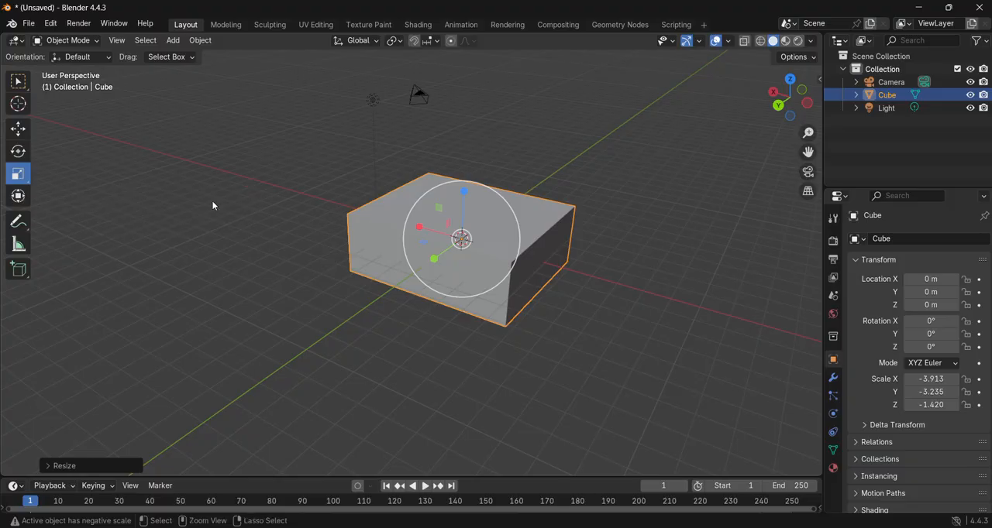
key("ctrl+z")
key("ctrl+z")
key("ctrl+z")
key("ctrl+z")
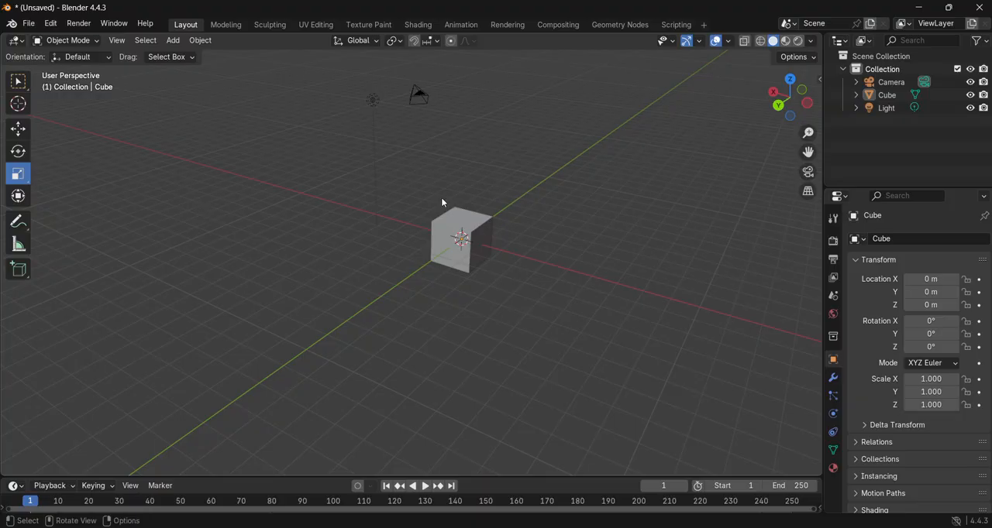
- Try the Transform tool by stretching the cube to about 2.02 on Z, and undo the scaling
left_click(21, 198)
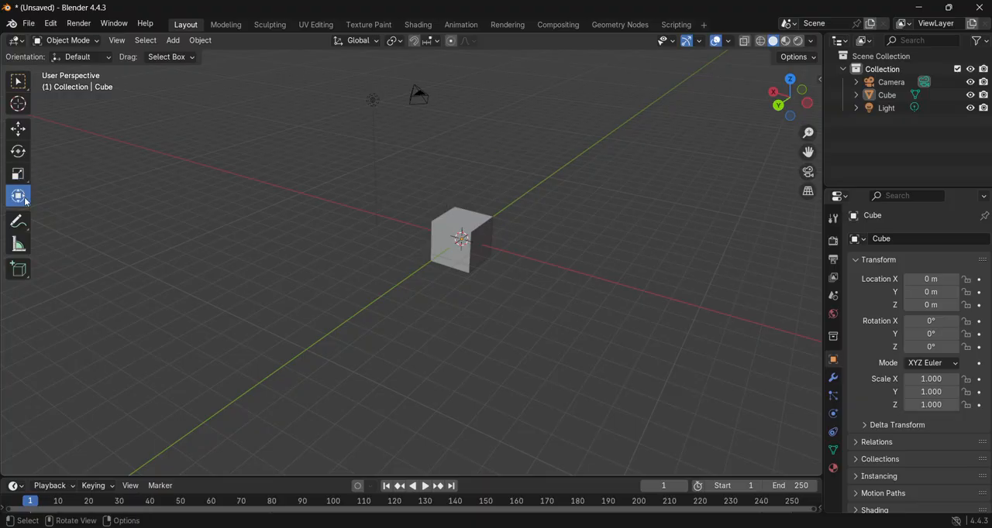
left_click(443, 238)
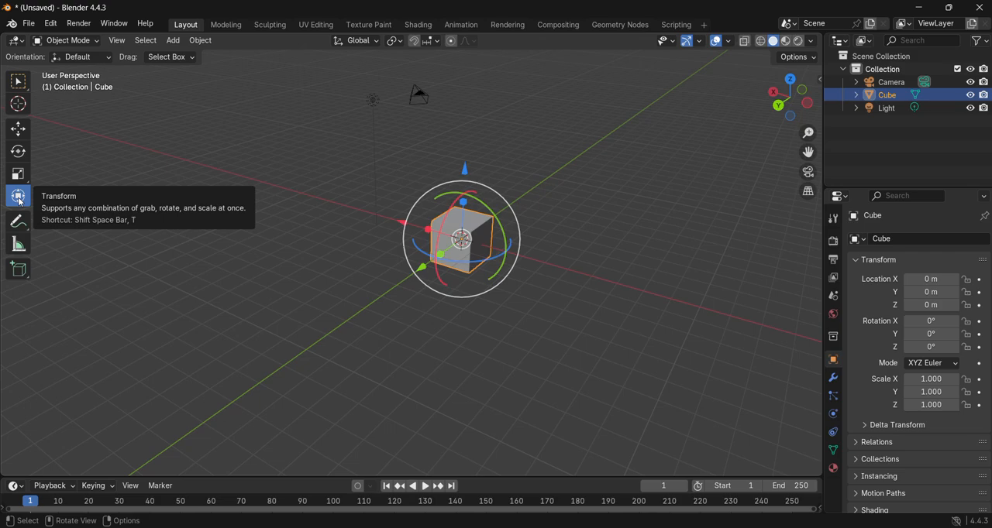
middle_click_drag(565, 269, 419, 204)
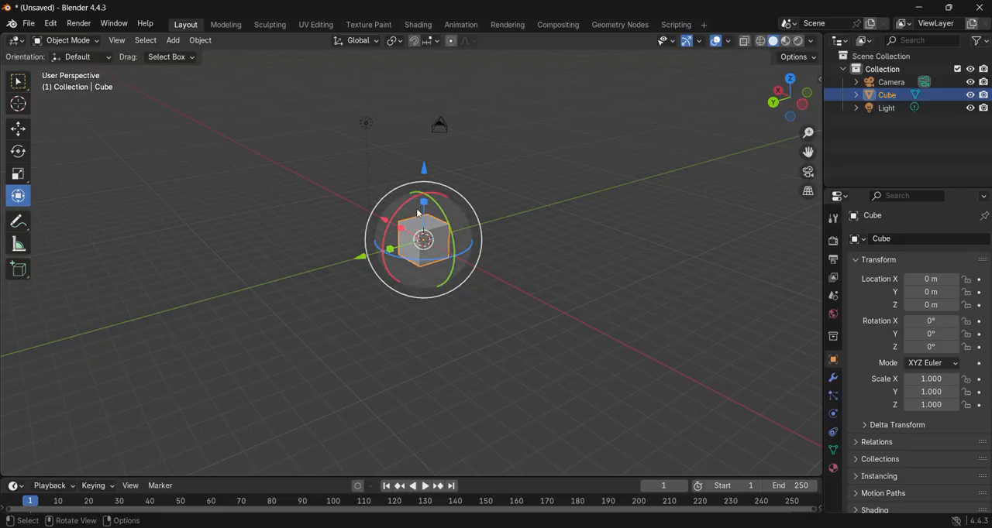
left_click_drag(423, 206, 434, 174)
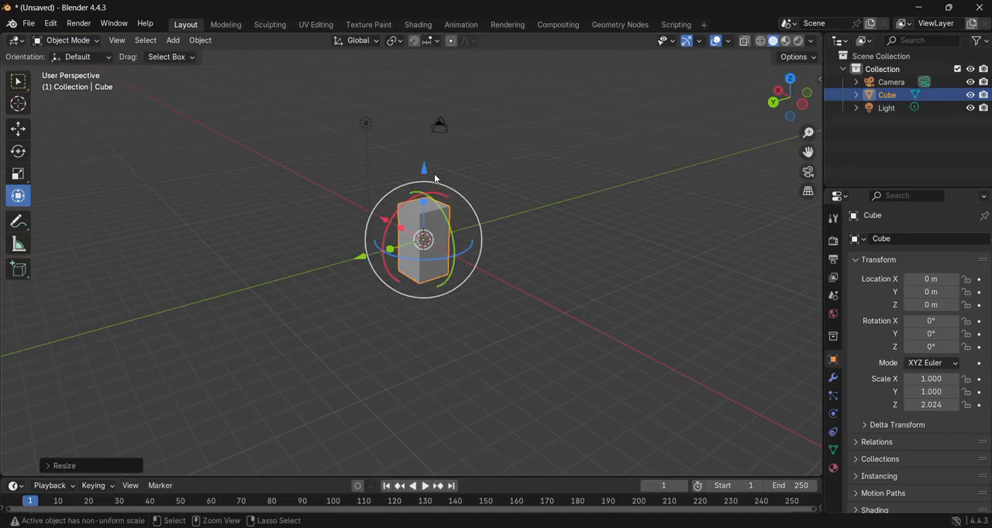
key("ctrl+z")
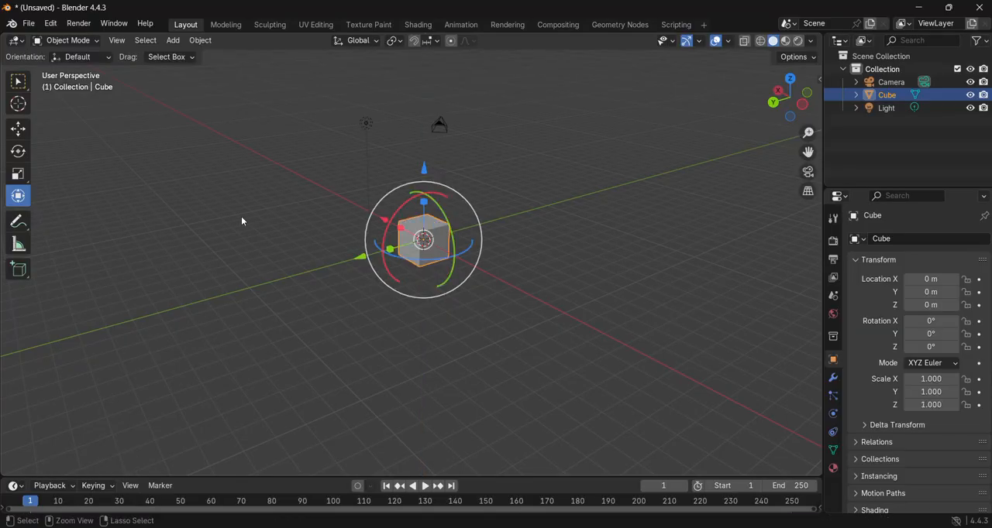
- Try the Annotate tool with a freehand scribble around the cube, and undo the annotation
left_click(18, 221)
left_click_drag(437, 224, 469, 248)
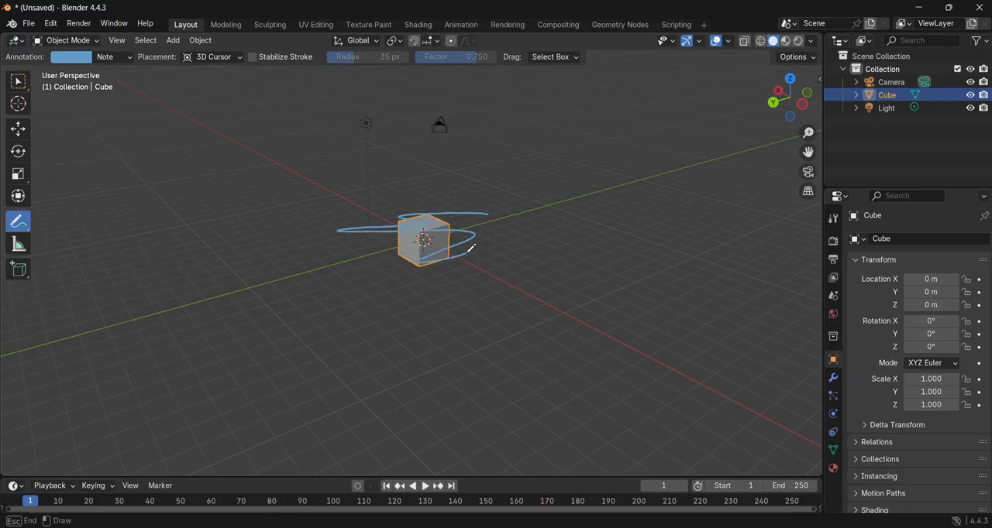
mouse_move(618, 283)
middle_mouse_down()
mouse_move(536, 291)
mouse_move(581, 282)
middle_mouse_up()
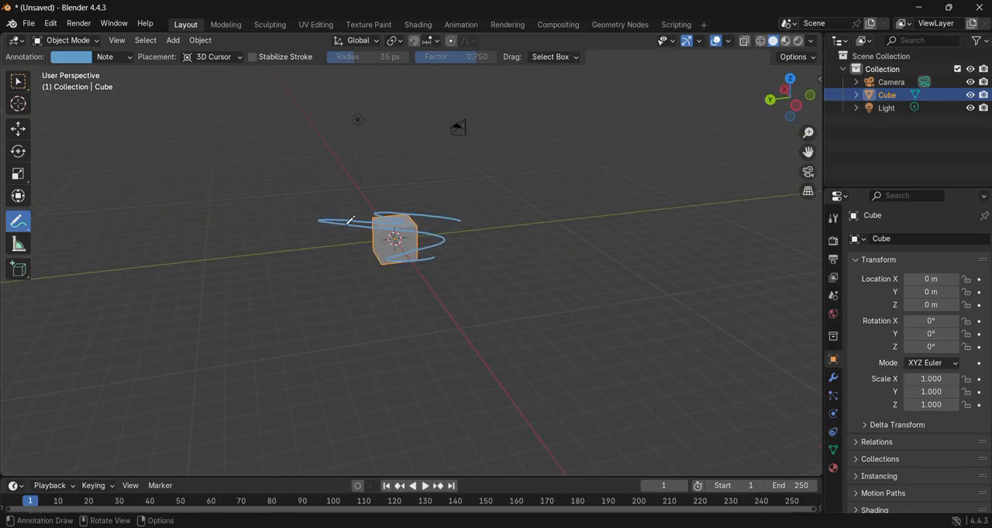
key("ctrl+z")
key("ctrl+z")
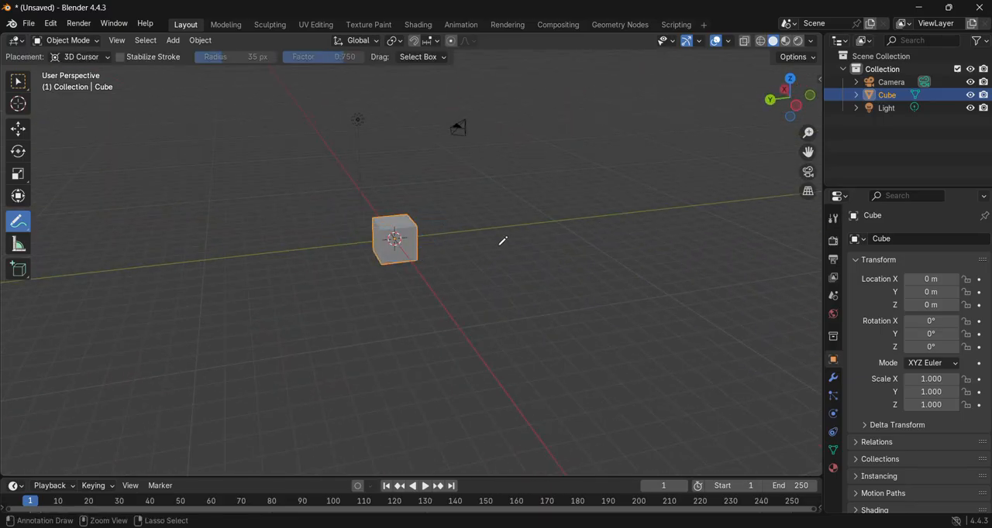
- Measure diagonally across the cube's front face, try a second measurement from its upper corner, and undo both rulers
left_click(18, 244)
scroll(375, 260, "up", 5)
left_click_drag(421, 270, 328, 189)
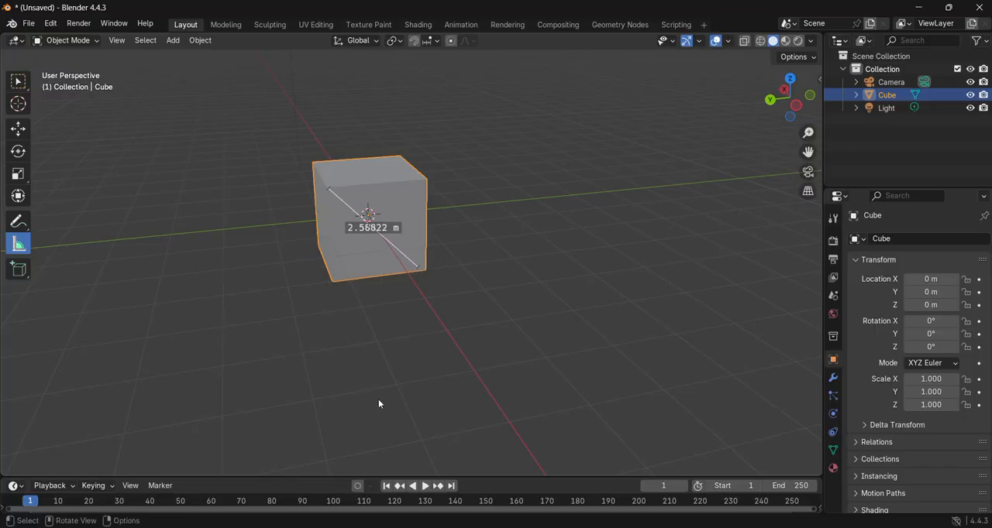
key("ctrl+z")
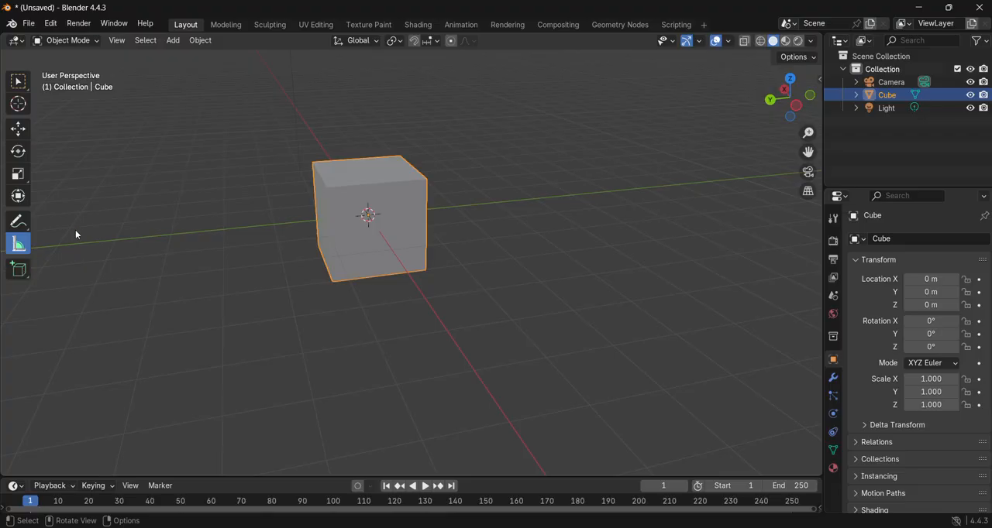
left_click_drag(328, 184, 654, 289)
key("ctrl+z")
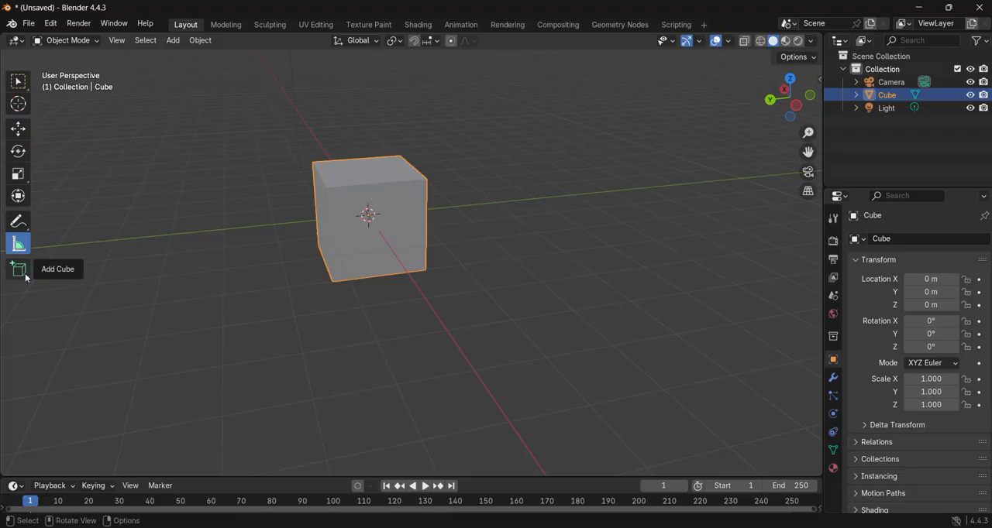
- Draw a large box beside the cube with Add Cube, centred at about X -5.17, Y -6.02, Z 2.28 m
scroll(12, 285, "down", 4)
left_click(18, 269)
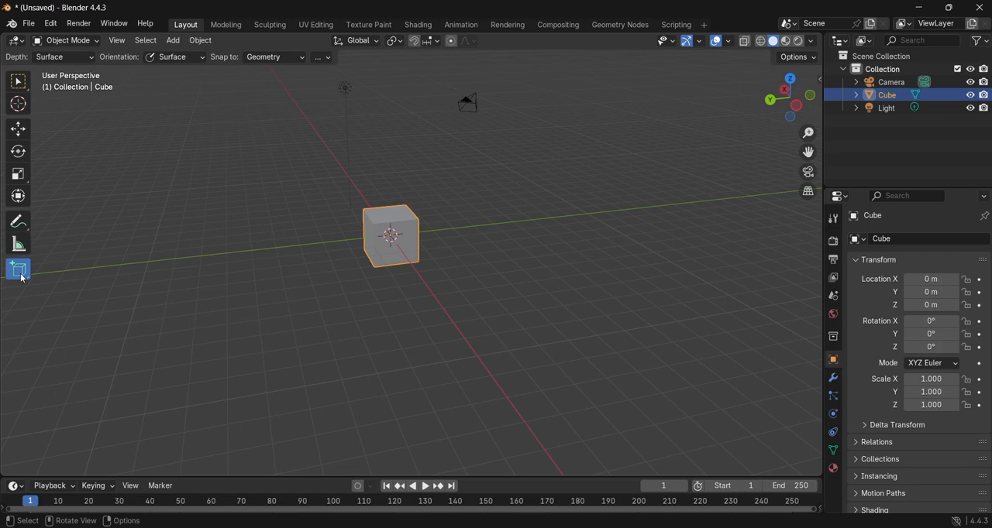
left_click(478, 329)
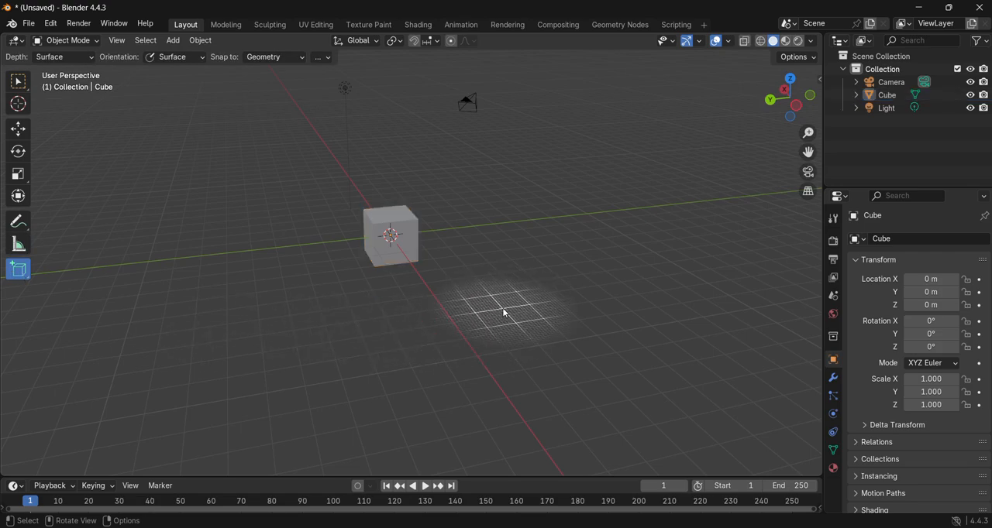
mouse_move(503, 313)
left_mouse_down()
mouse_move(587, 277)
mouse_move(623, 233)
left_mouse_up()
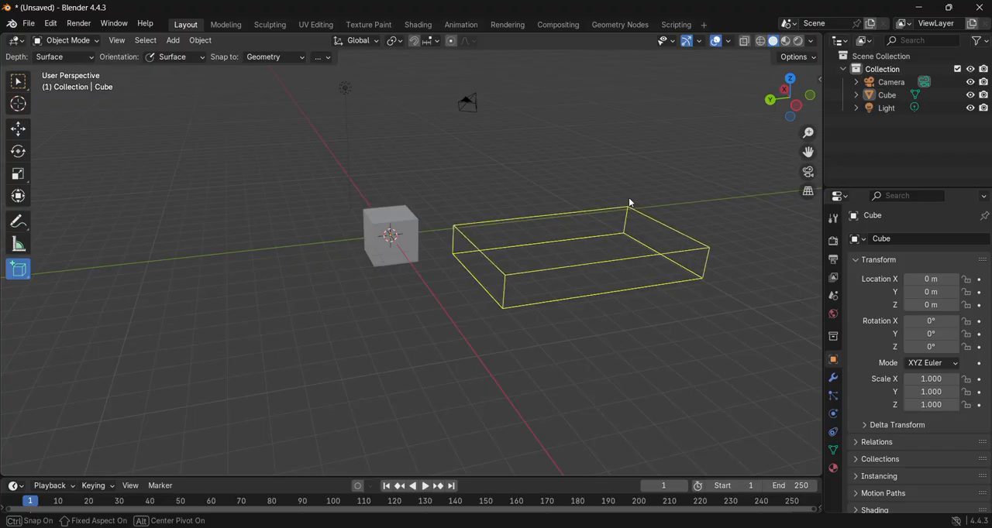
left_click(636, 134)
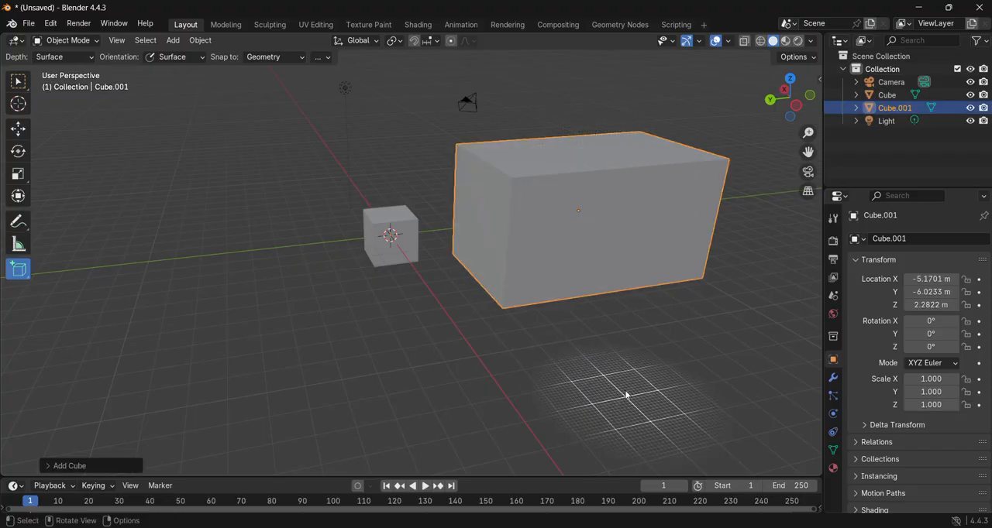
- Move the large box along X to about -1.95 m, delete it, and select the original cube
left_click(18, 128)
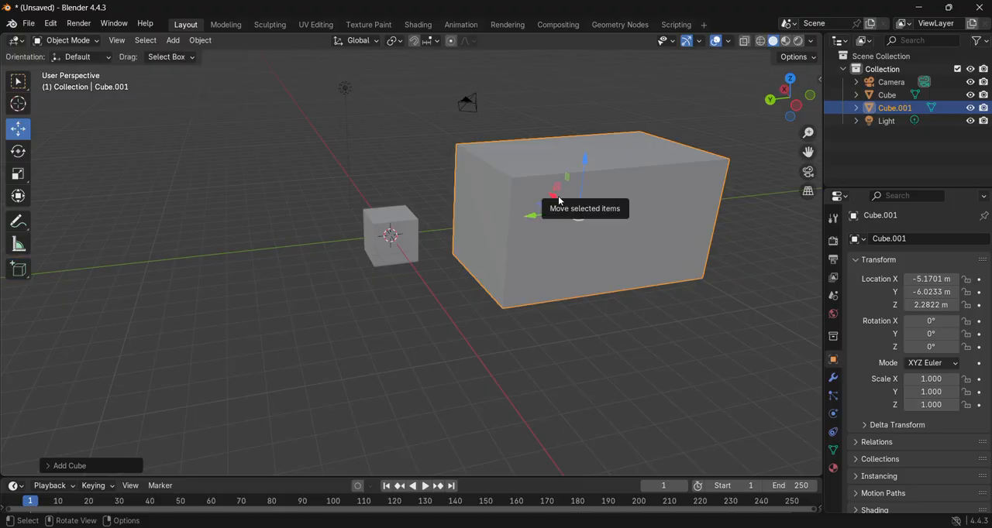
left_click_drag(559, 201, 483, 235)
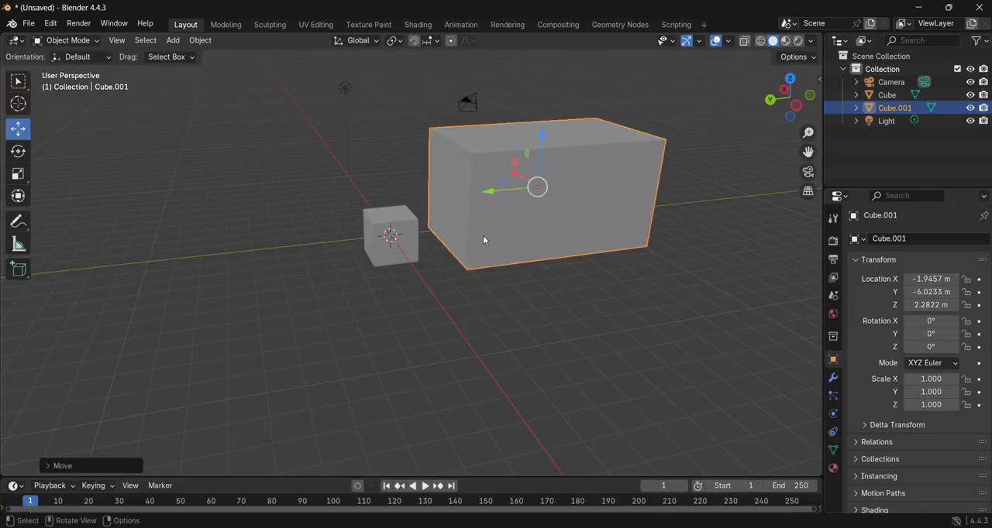
key("x")
left_click(491, 231)
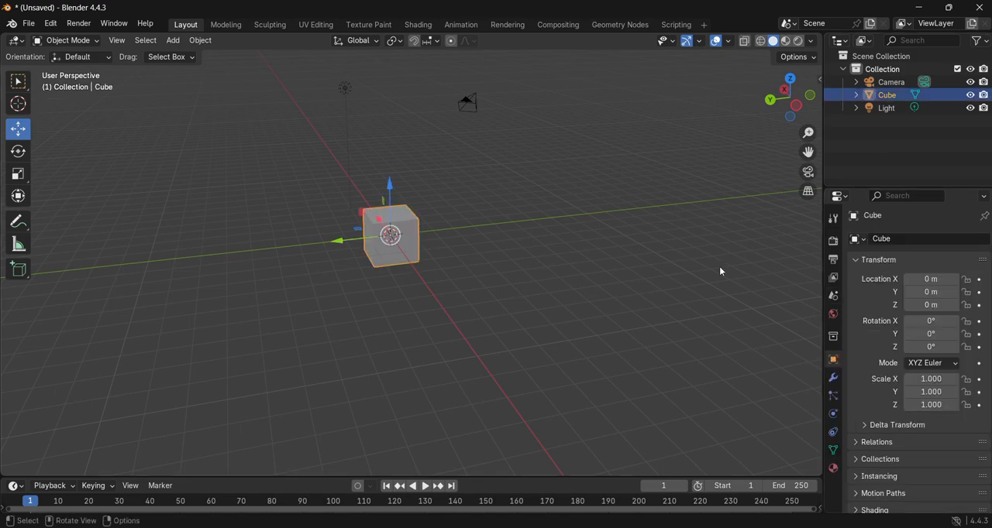
- Move the cube along Y to about -2.29 m
scroll(902, 263, "down", 3)
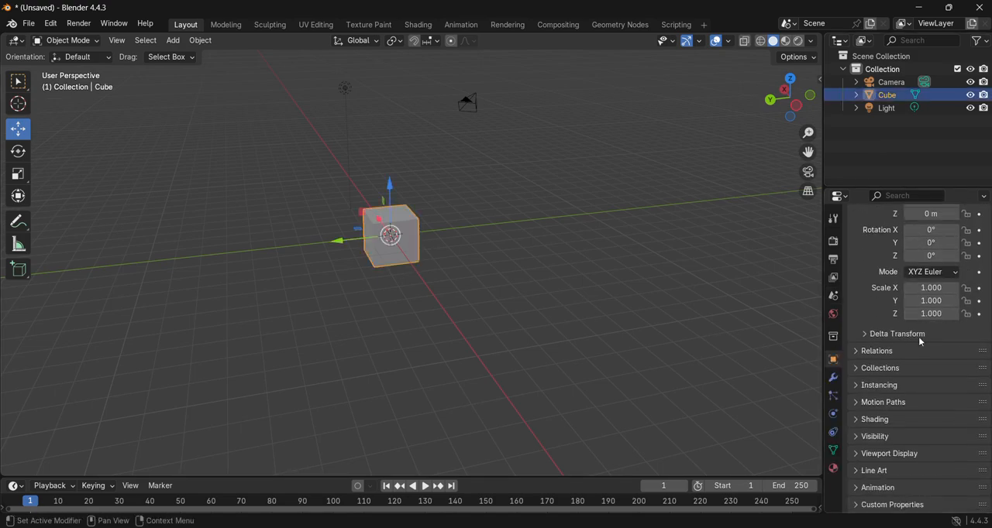
scroll(896, 399, "up", 3)
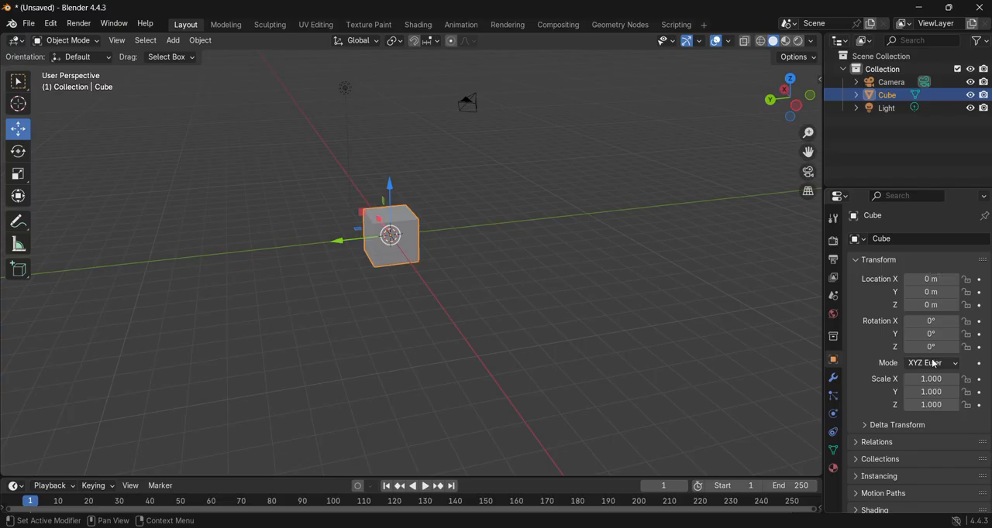
left_click_drag(344, 246, 396, 241)
mouse_move(912, 294)
left_mouse_down()
mouse_move(926, 293)
mouse_move(911, 295)
left_mouse_up()
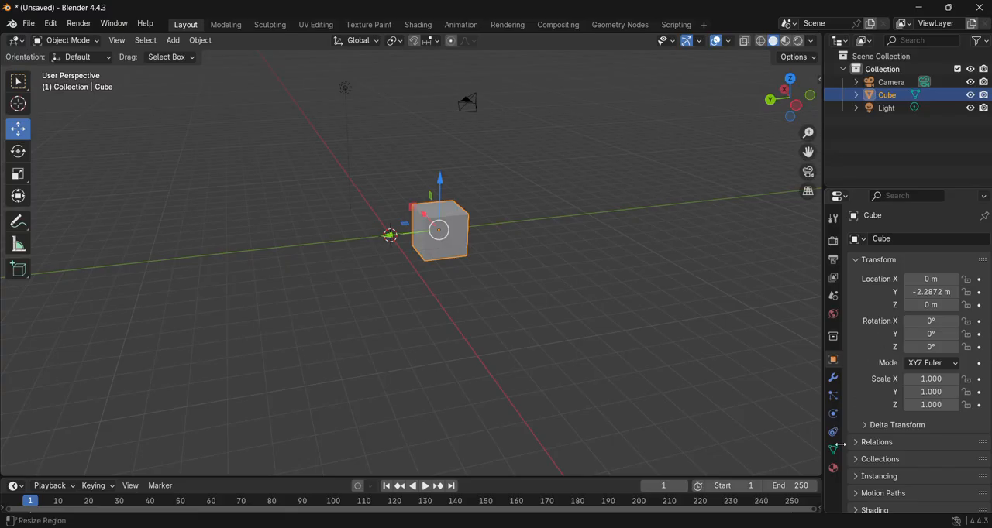
- Open the cube's material settings, then move the cube back along Y and undo both of its moves
left_click(833, 470)
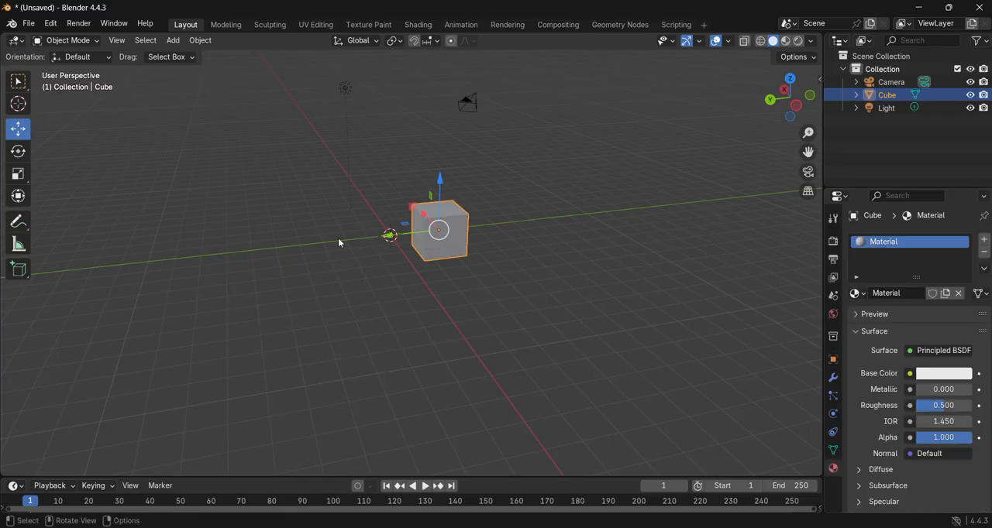
left_click_drag(392, 241, 346, 245)
key("ctrl+z")
key("ctrl+z")
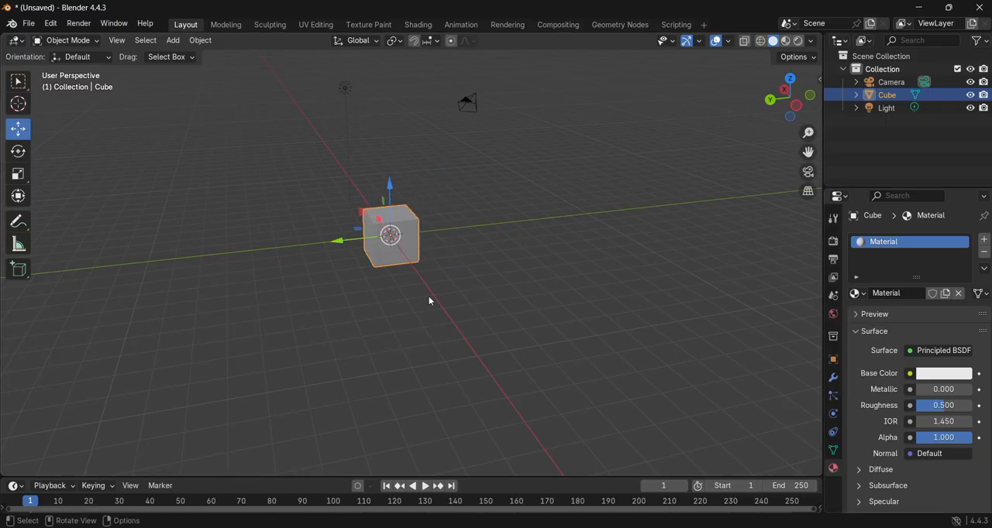
- Set the cube's material base colour to red and switch the viewport shading to Material Preview
left_click(937, 372)
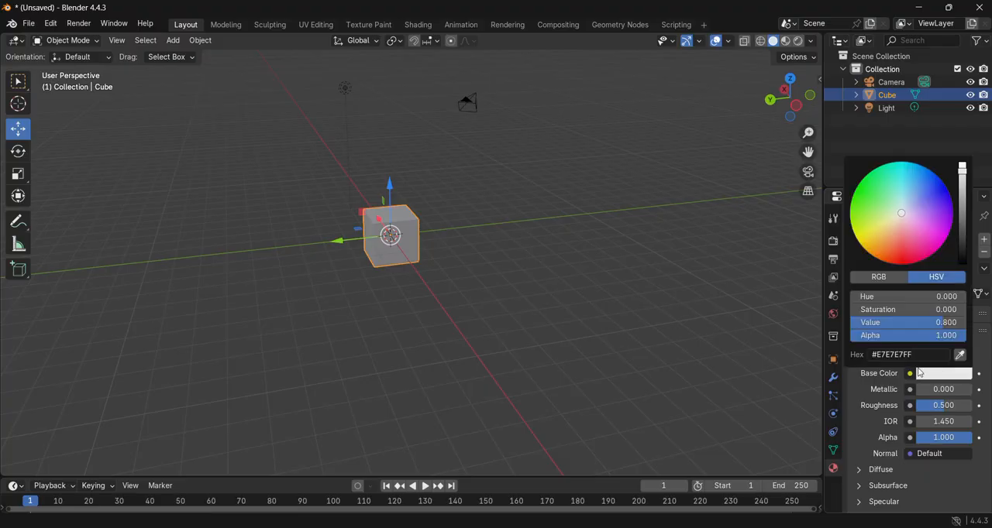
mouse_move(910, 214)
left_mouse_down()
mouse_move(899, 222)
mouse_move(903, 261)
left_mouse_up()
left_click(499, 263)
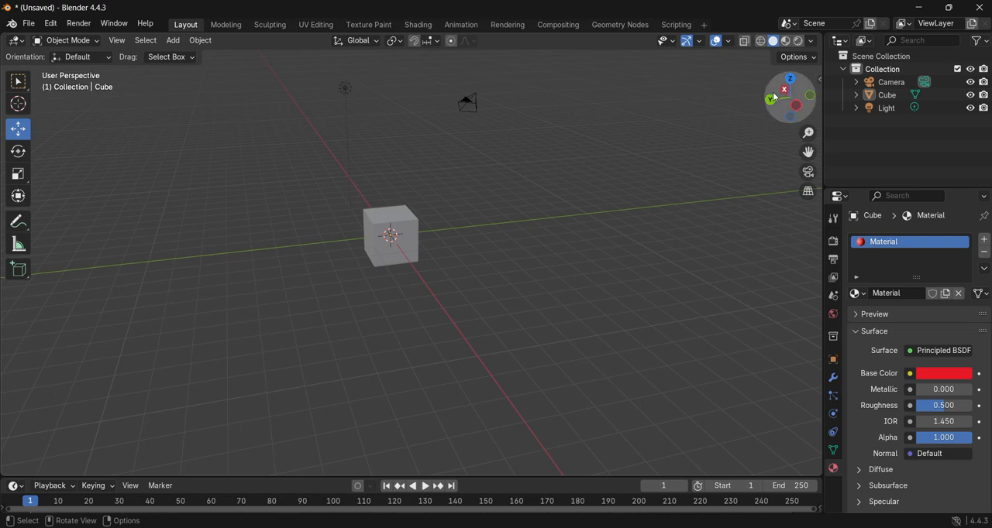
left_click(786, 41)
middle_click_drag(569, 308, 540, 314)
middle_click_drag(446, 324, 476, 321)
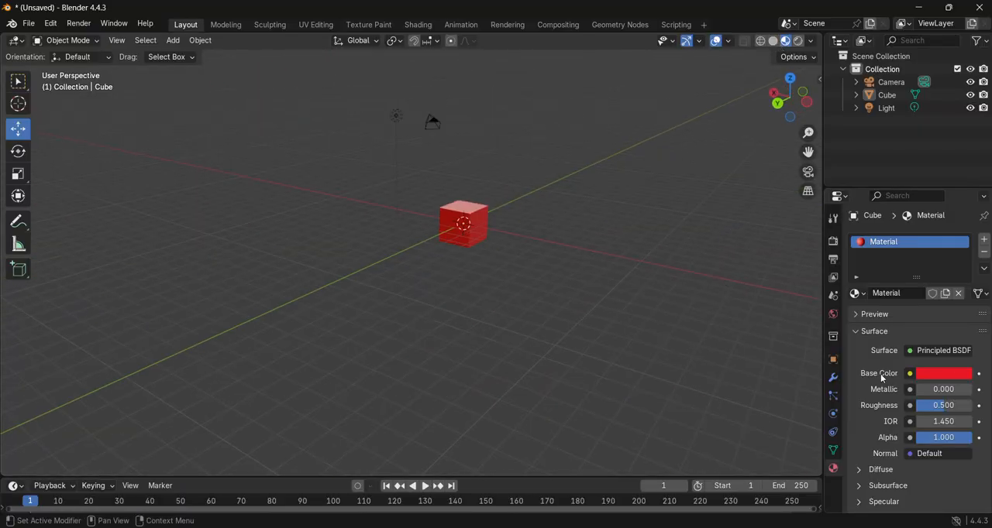
- Change the cube's base colour to a very pale pink
left_click(944, 373)
left_click_drag(918, 262, 906, 223)
middle_click_drag(664, 254, 341, 318)
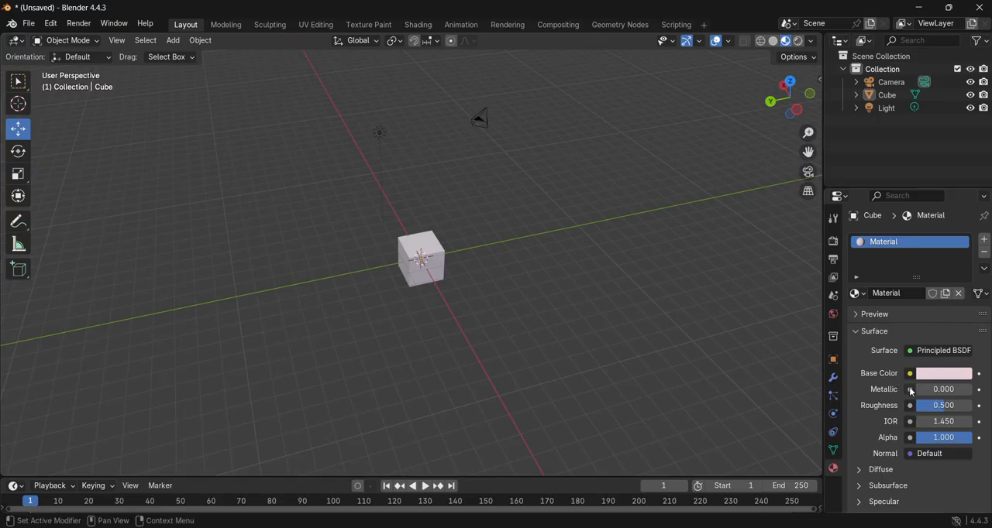
- Add a second mesh cube and move it along negative Y, clear of the original cube
key("shift+a")
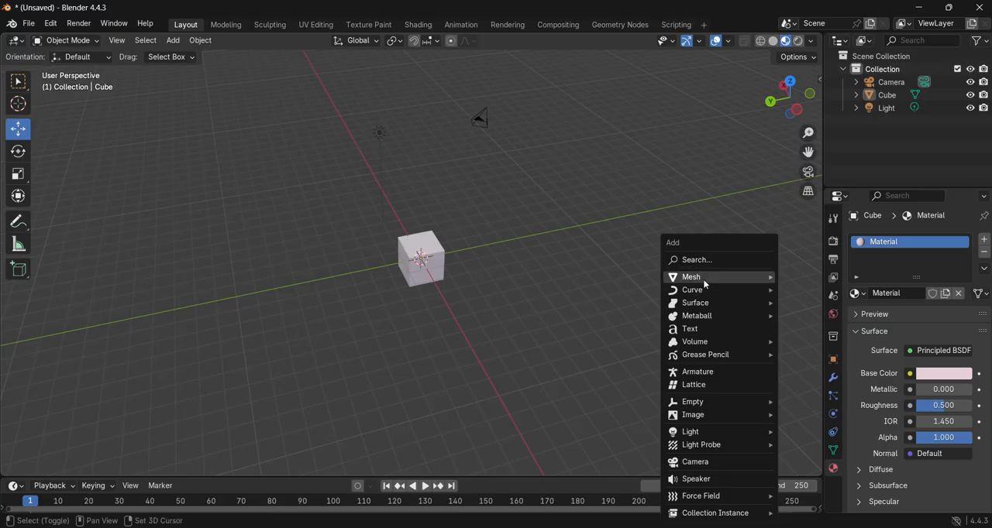
mouse_move(703, 283)
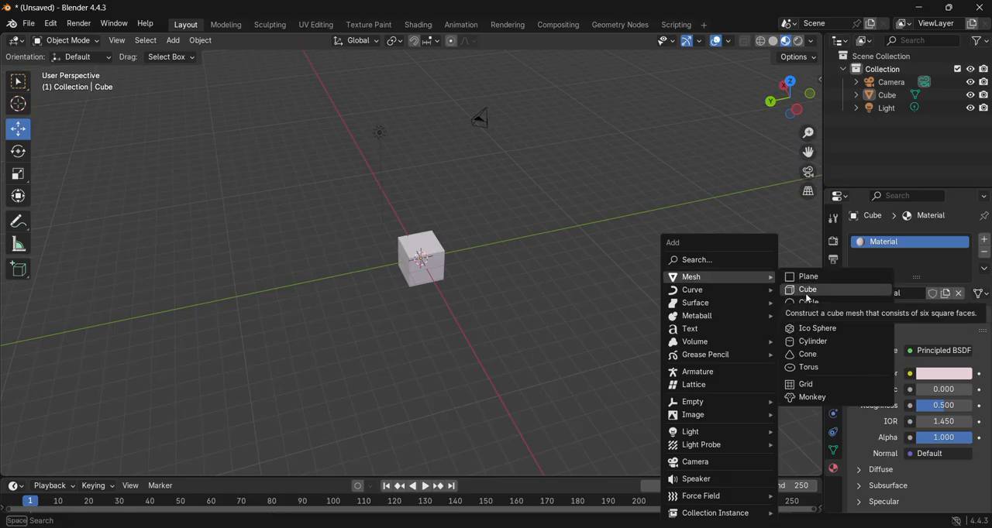
left_click(805, 291)
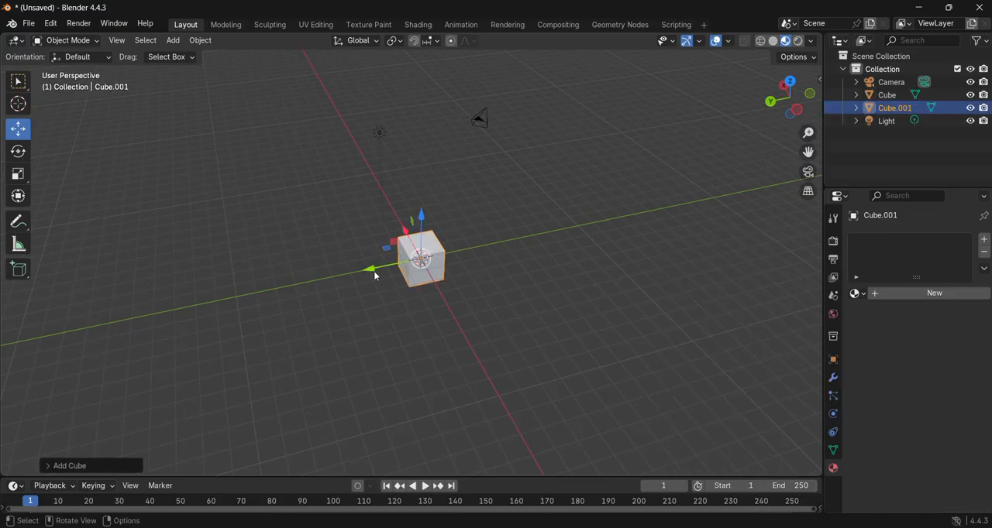
left_click_drag(374, 270, 565, 229)
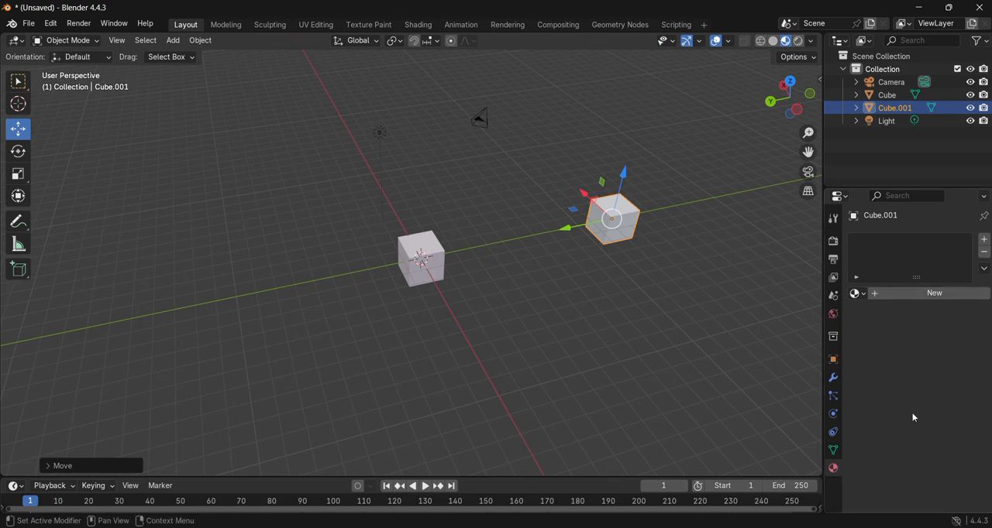
- Create a new material for the second cube with a red base colour
left_click(916, 293)
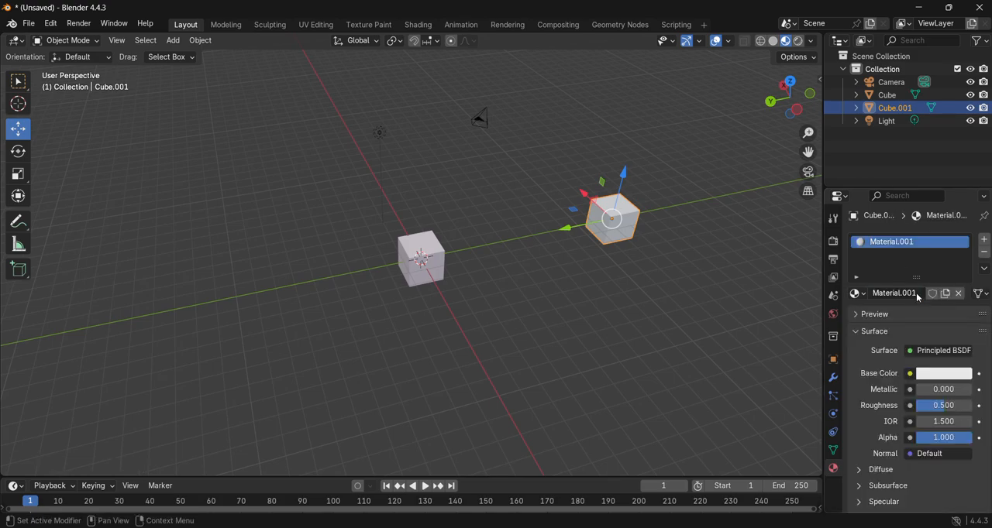
left_click(939, 375)
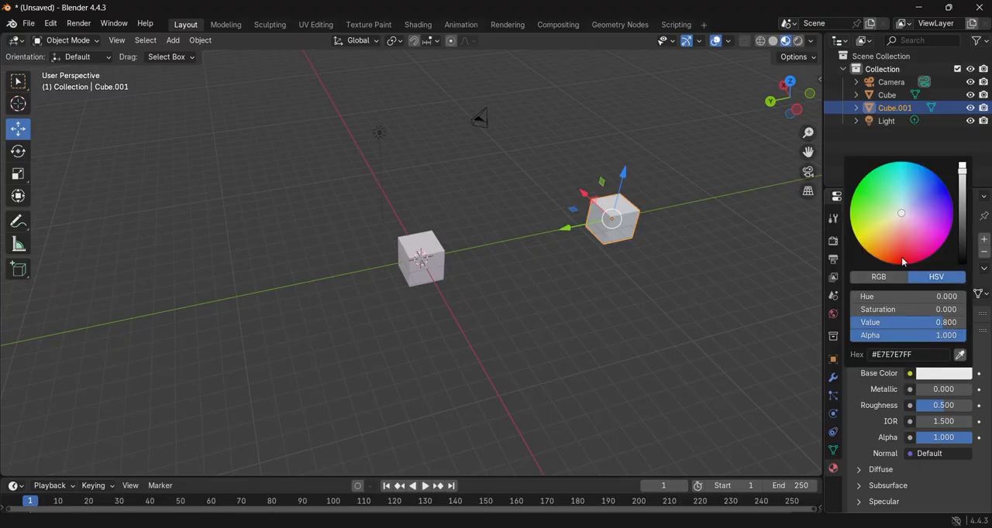
left_click(902, 264)
- Set the original cube's base colour to blue and deselect it
left_click(408, 269)
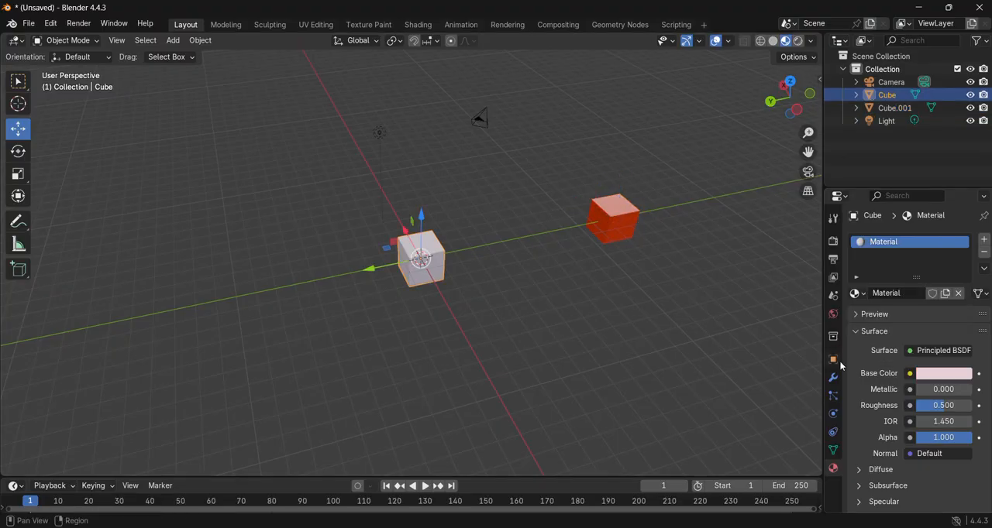
left_click(943, 374)
left_click(927, 189)
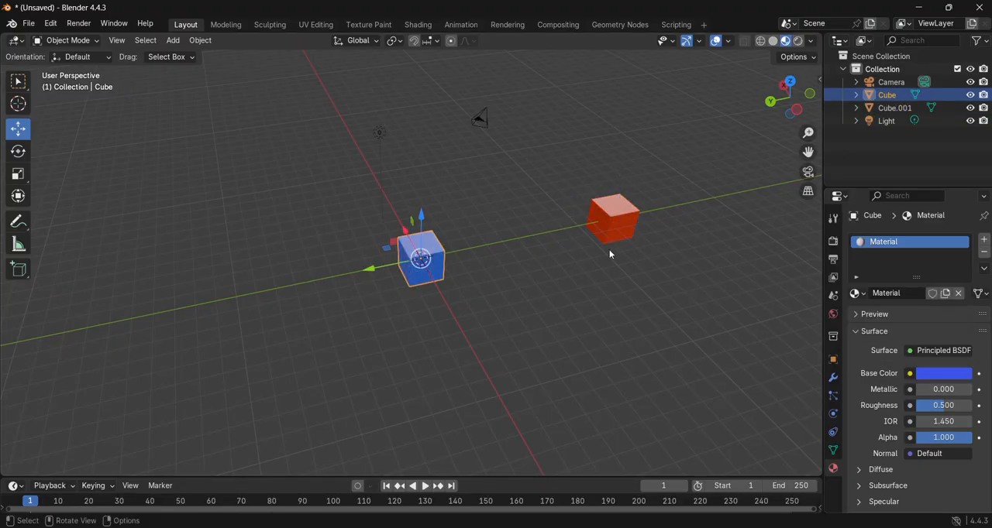
left_click(443, 302)
- Scale the red cube slightly taller along Z and stretch it along Y into a long block
left_click(608, 224)
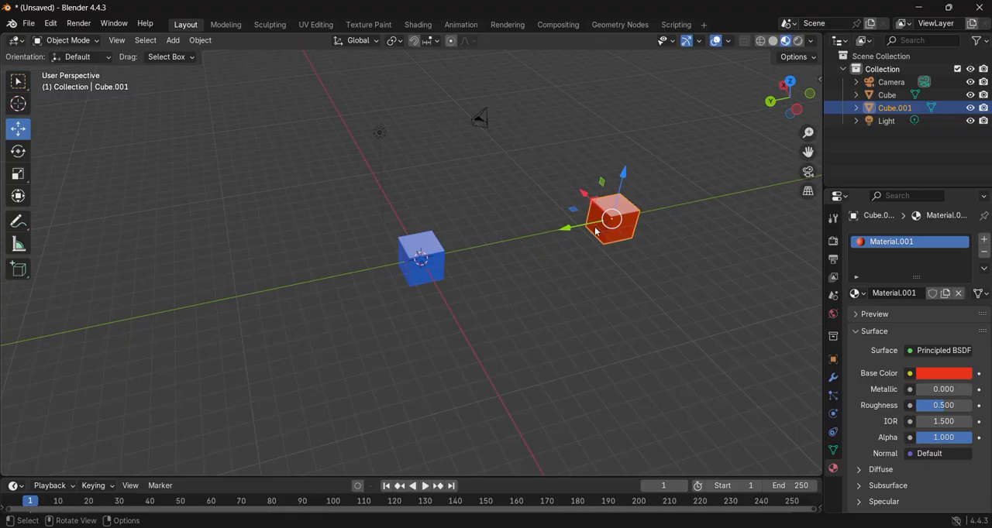
left_click(19, 173)
left_click_drag(623, 176, 630, 148)
left_click_drag(566, 230, 491, 245)
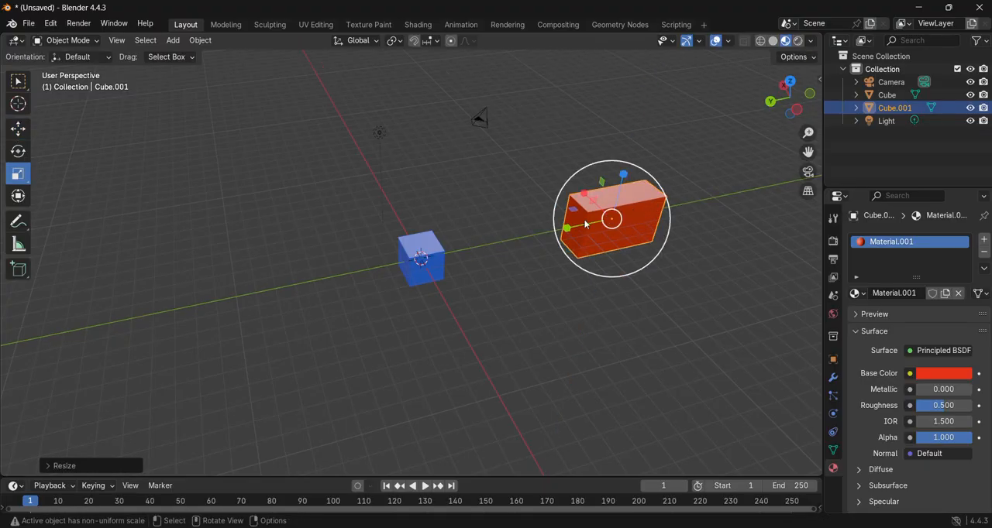
- Try stretching the blue cube along Y with the Scale tool, and undo the scaling
left_click(432, 246)
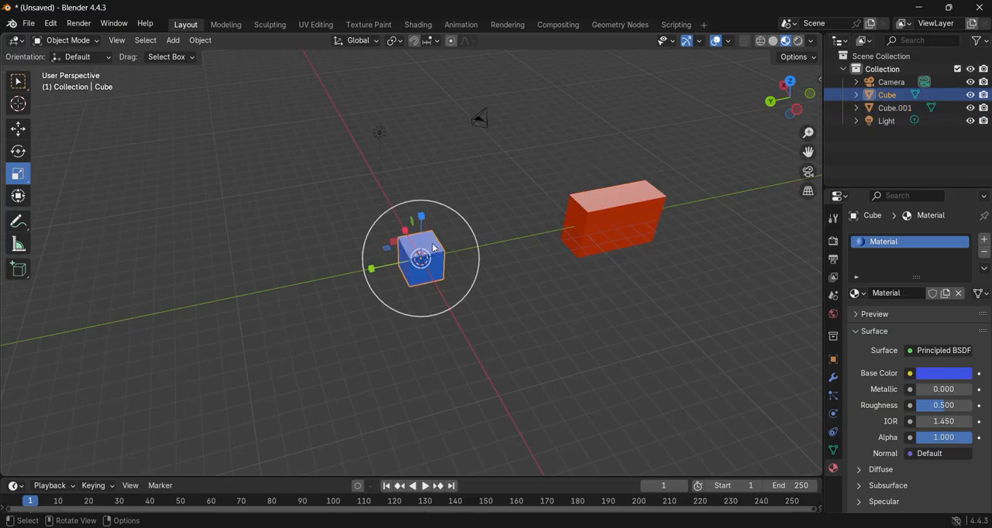
left_click_drag(371, 269, 254, 288)
key("ctrl+z")
- Copy and paste the red block, move the copy along X in front of the original, and deselect it
left_click(624, 239)
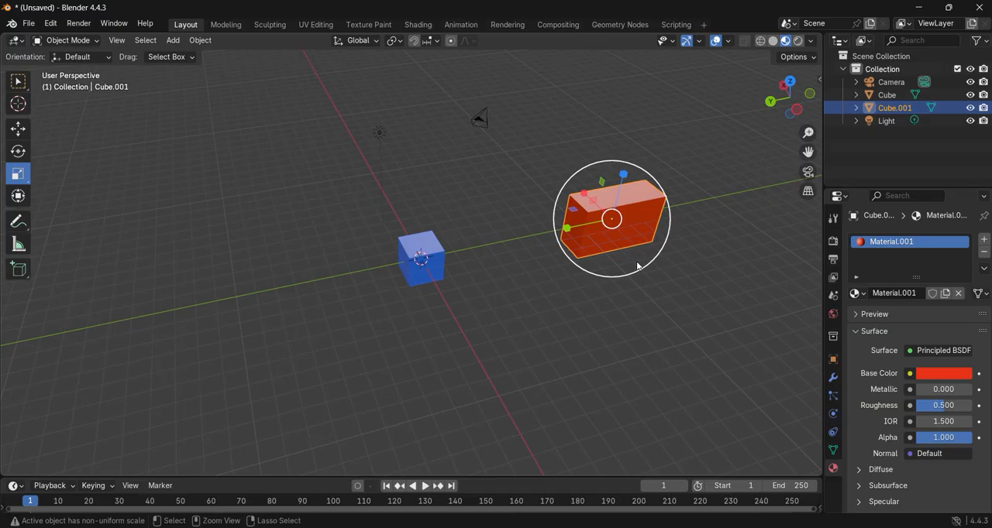
key("ctrl+c")
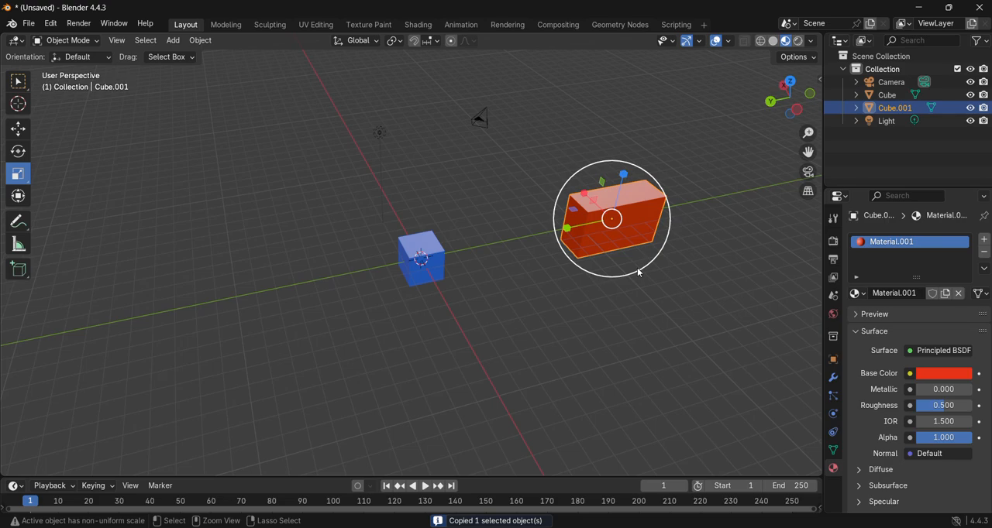
key("ctrl+v")
left_click(18, 128)
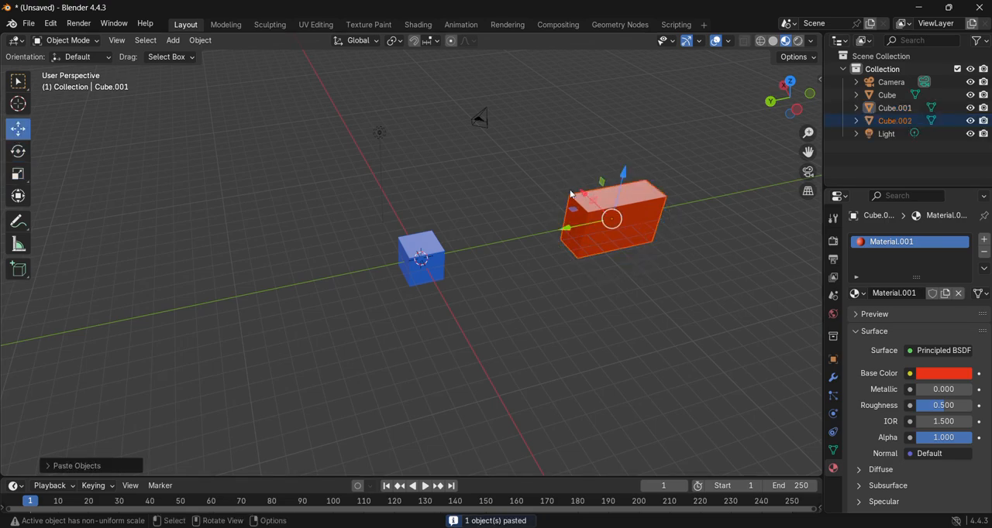
left_click_drag(586, 196, 638, 242)
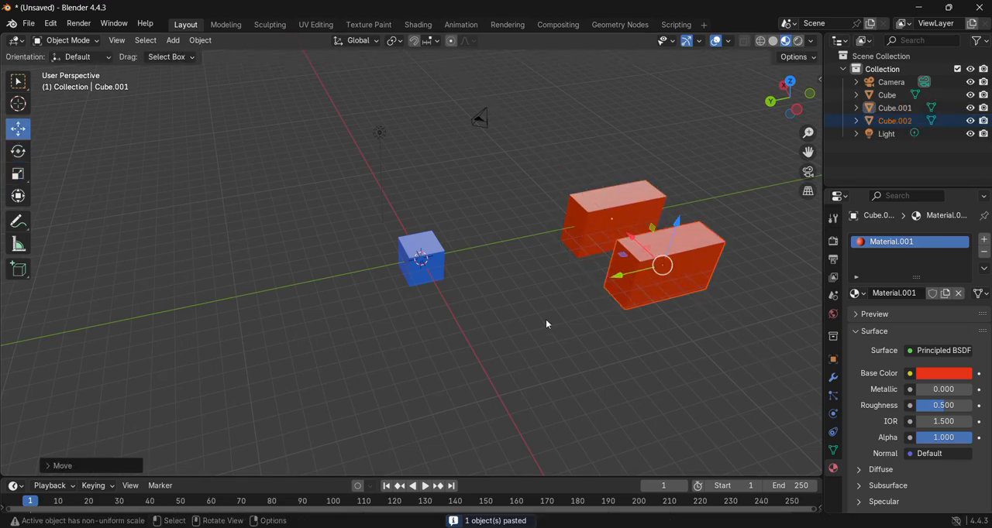
left_click(544, 320)
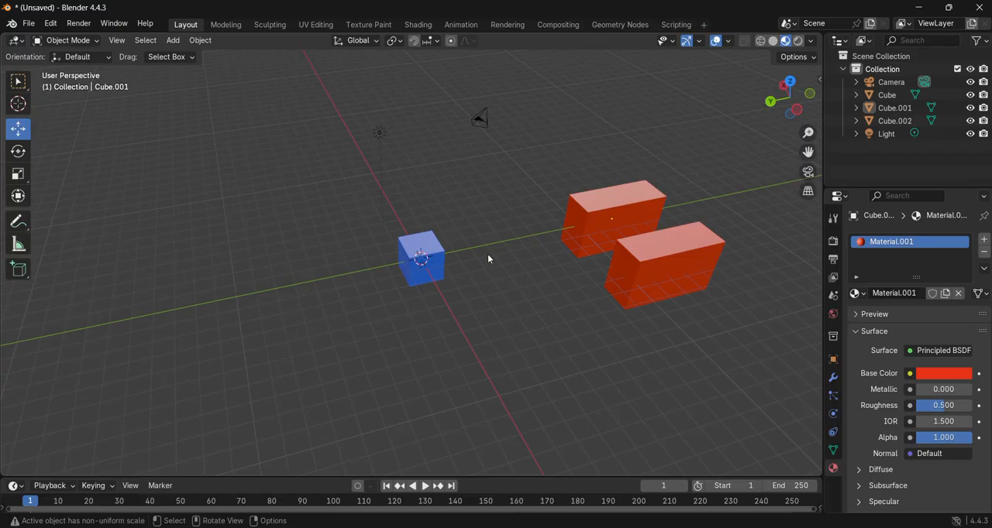
- Delete the copied red block, the original red block and the blue cube
left_click(623, 291)
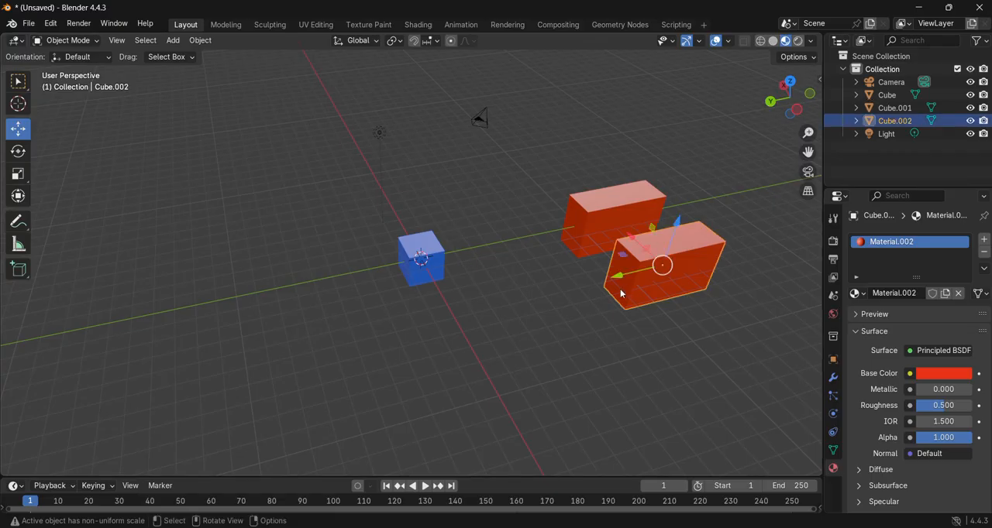
key("Delete")
left_click(598, 230)
key("x")
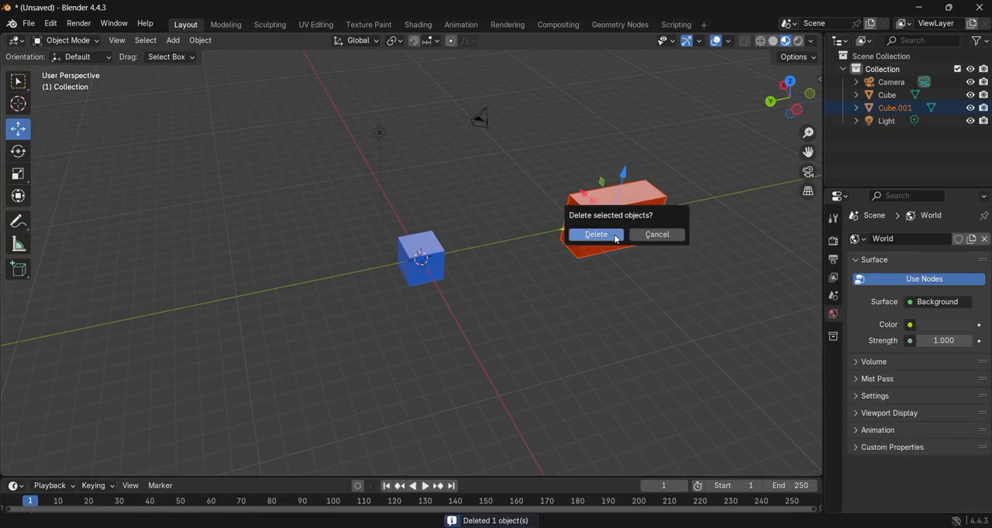
left_click(597, 232)
left_click(434, 261)
key("x")
left_click(434, 260)
- Add a new mesh cube and move it along negative Y away from the origin
key("shift+a")
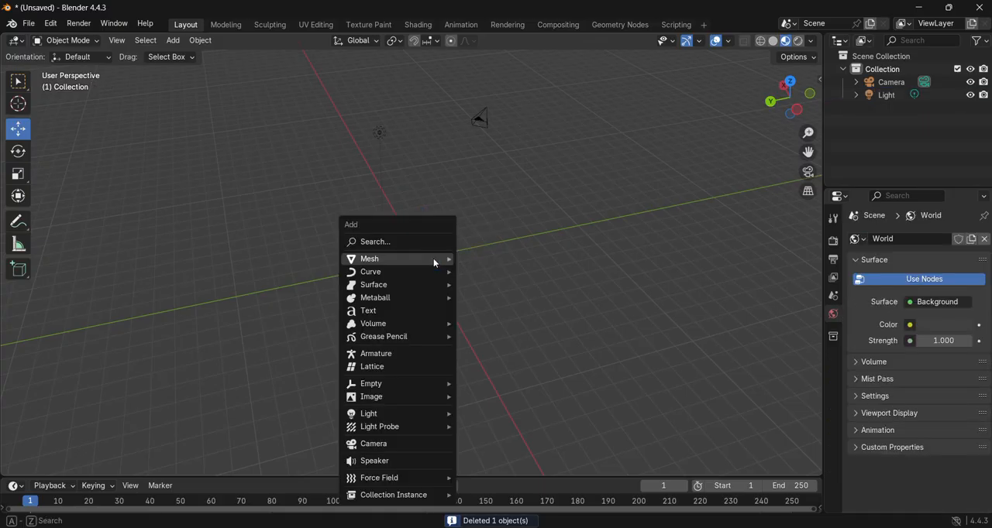
mouse_move(437, 262)
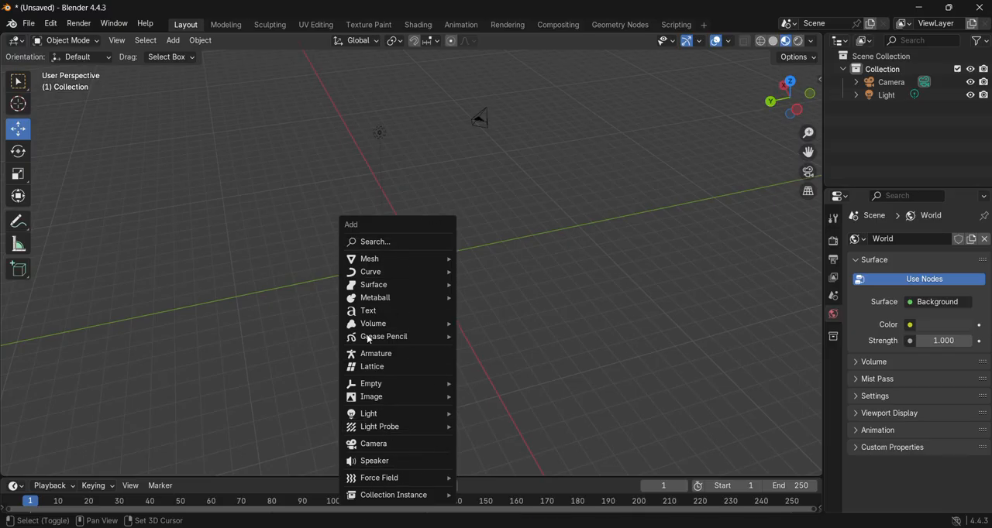
key("shift+a")
mouse_move(398, 278)
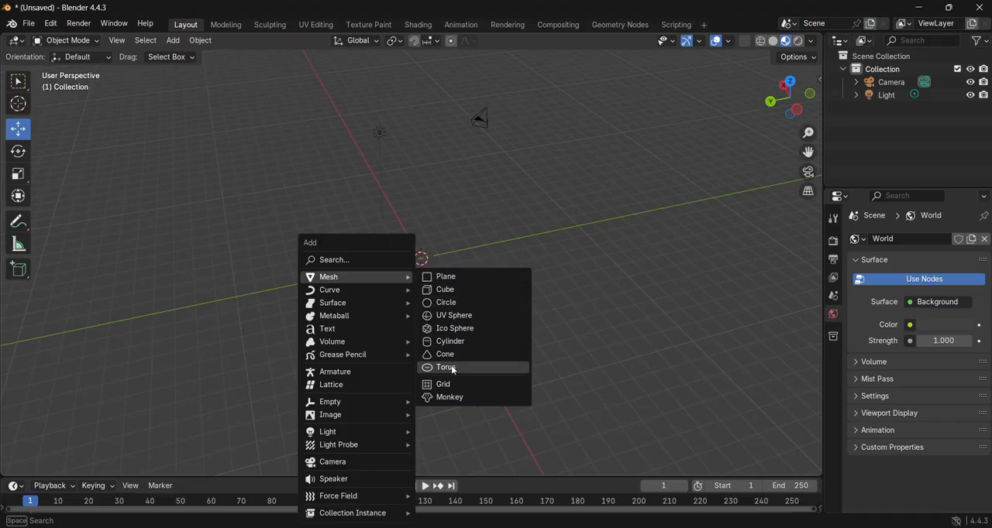
left_click(457, 289)
left_click_drag(380, 265, 496, 242)
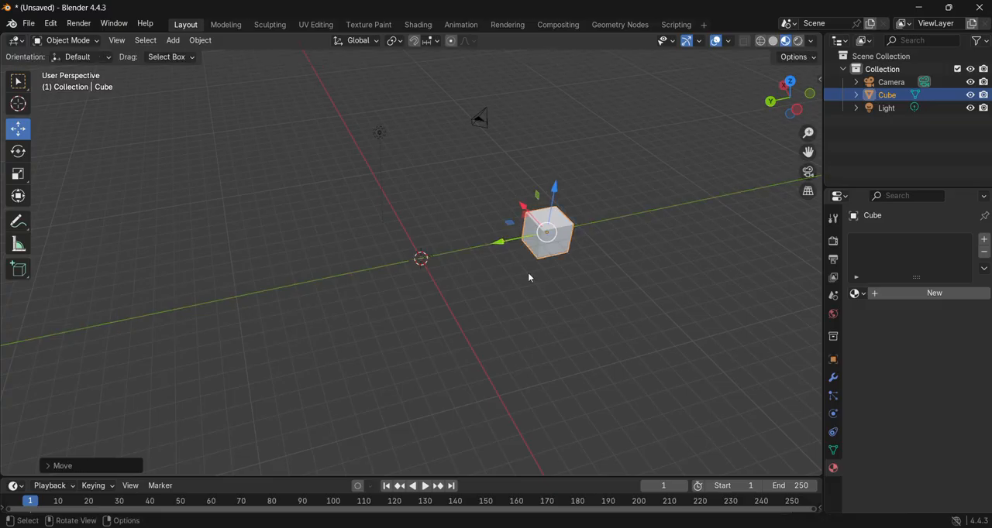
- Add a UV sphere and move it along positive Y, opposite the cube
key("shift+a")
mouse_move(233, 276)
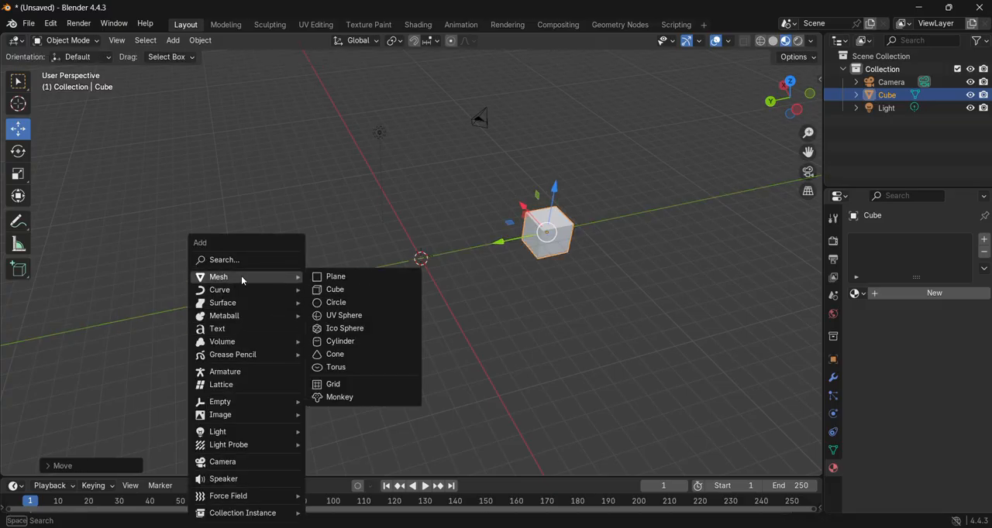
left_click(341, 316)
left_click_drag(373, 271, 245, 297)
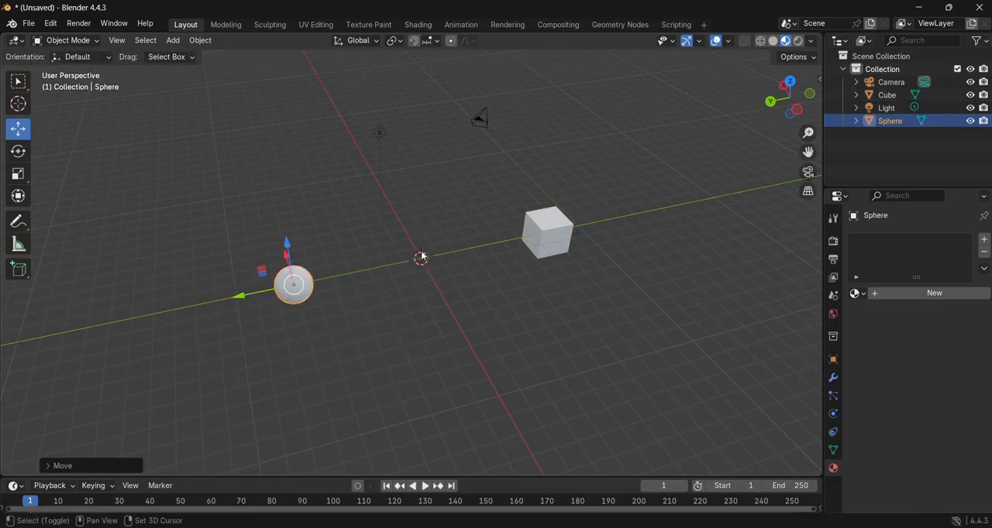
- Add a mesh circle and raise it along Z above the origin
key("shift+a")
left_click(475, 279)
left_click_drag(422, 238, 421, 179)
scroll(437, 224, "up", 5)
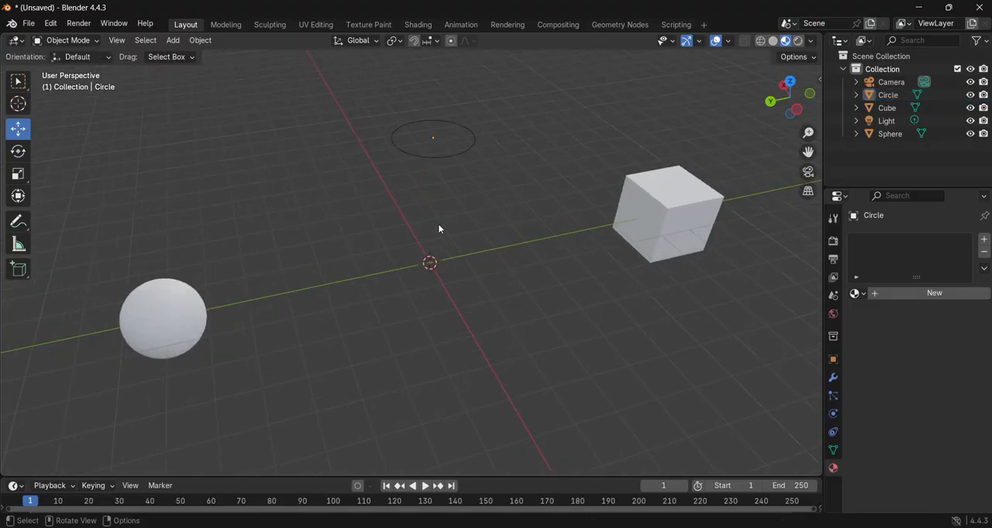
- Lower the mesh circle along Z toward the origin and delete it
left_click(436, 120)
scroll(433, 114, "down", 2)
left_click_drag(437, 116, 442, 214)
left_click_drag(392, 248, 408, 234)
key("x")
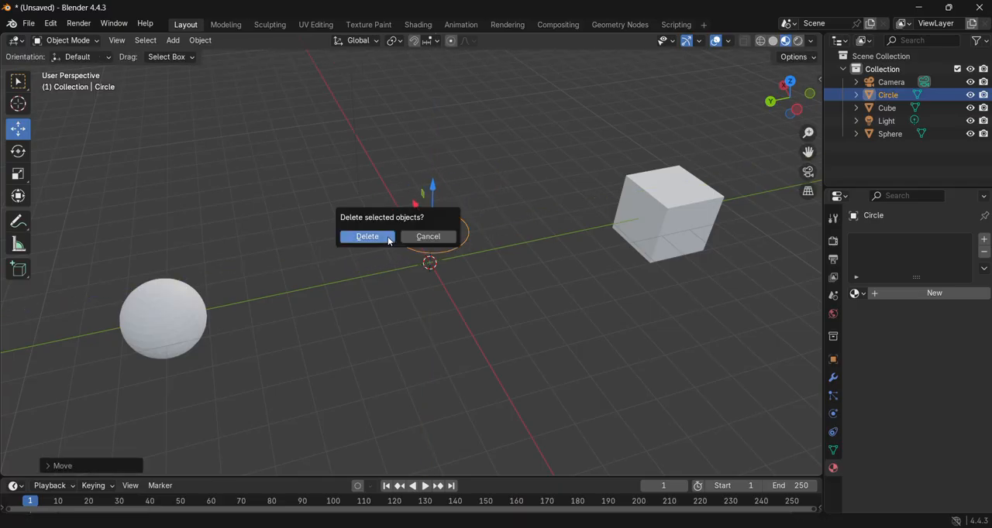
left_click(396, 235)
- Add a ball metaball at the origin between the sphere and the cube
key("shift+a")
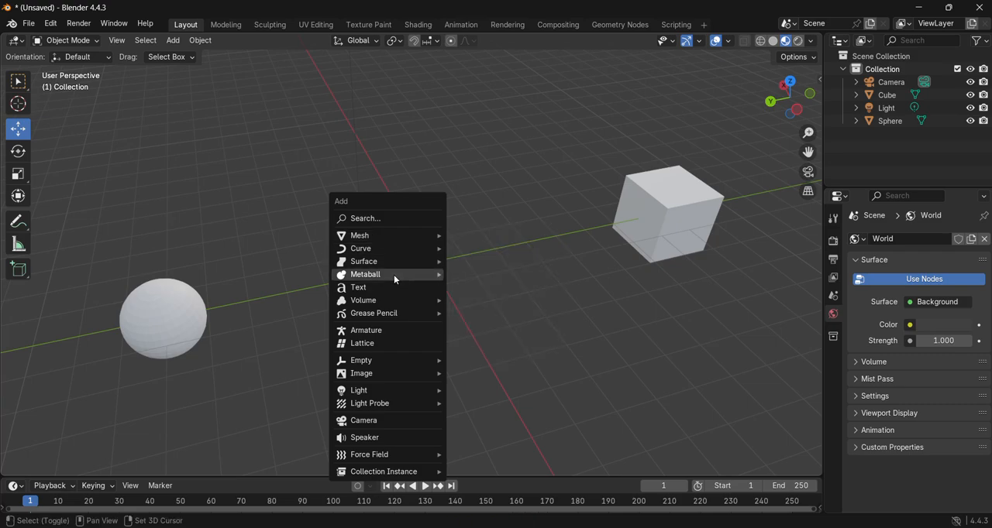
mouse_move(393, 275)
left_click(480, 274)
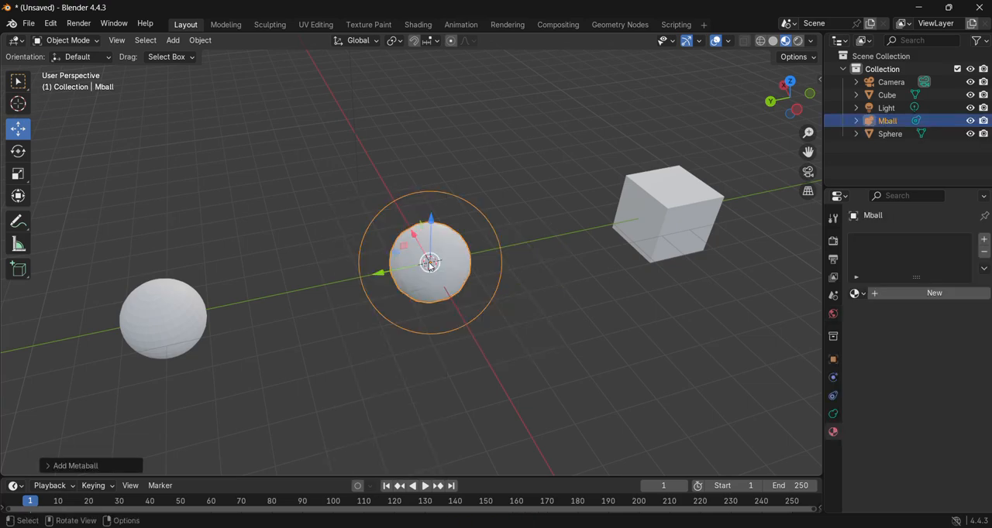
- Add an ellipsoid metaball, raise it along Z above the first one and shift it sideways while keeping the two blended
key("shift+a")
mouse_move(450, 253)
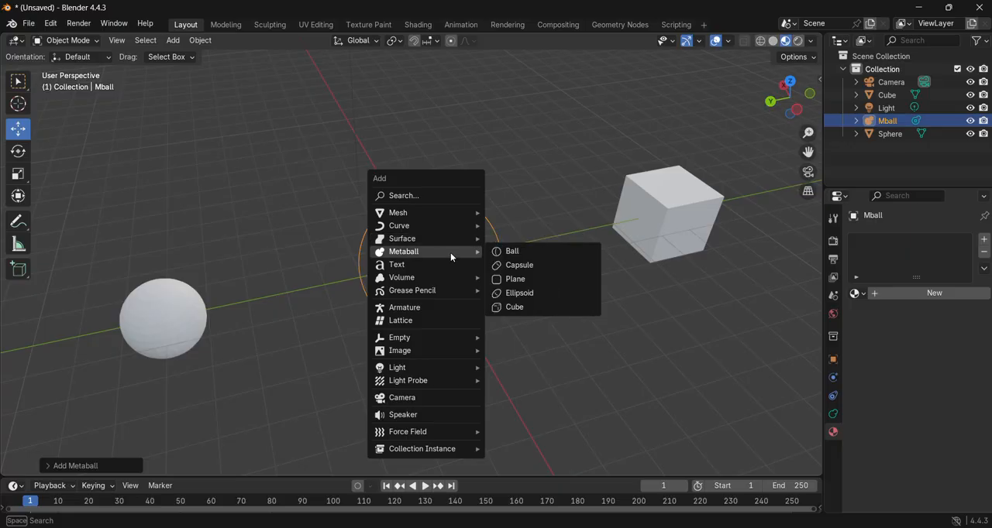
left_click(494, 291)
key("g")
key("z")
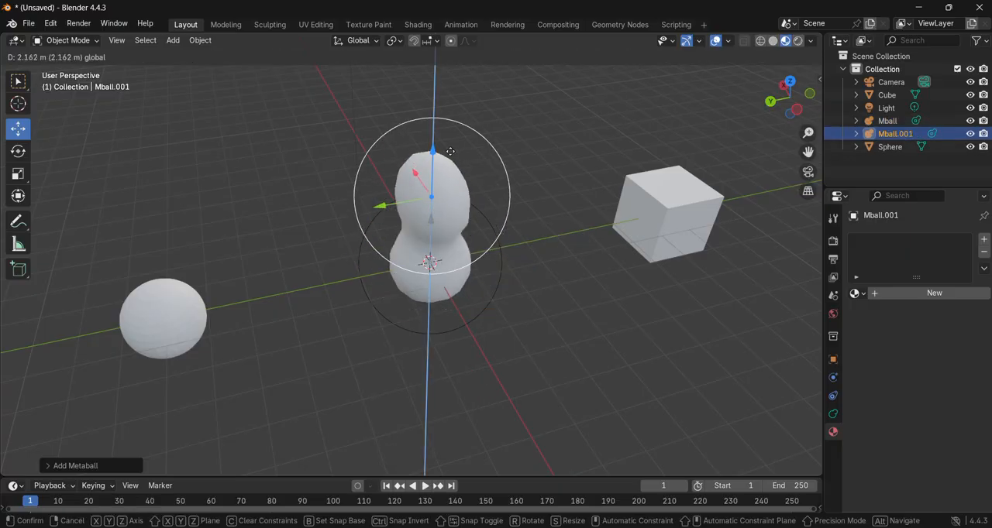
left_click(459, 174)
middle_click_drag(501, 251, 504, 222)
left_click_drag(414, 109, 382, 95)
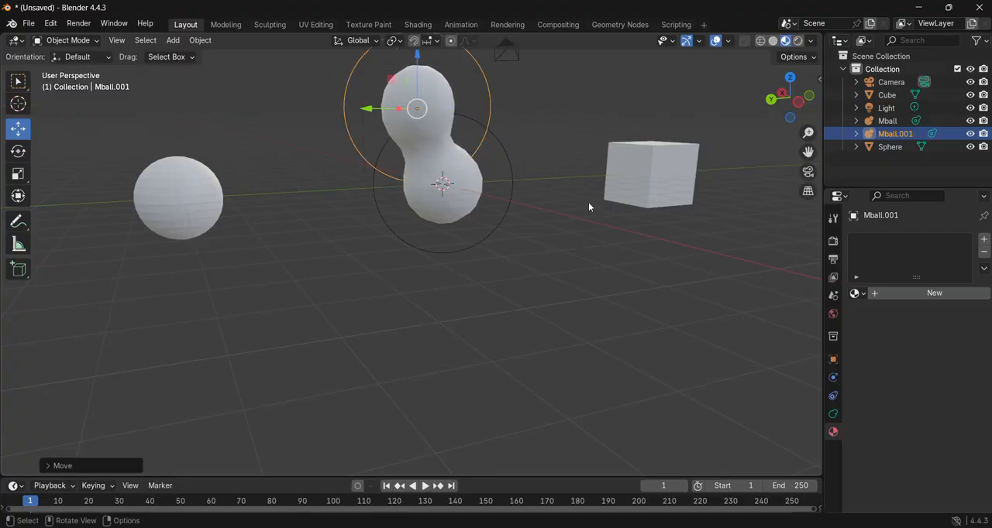
- Delete the raised metaball and the metaball at the origin
scroll(598, 208, "down", 3)
key("x")
left_click(569, 217)
left_click(424, 222)
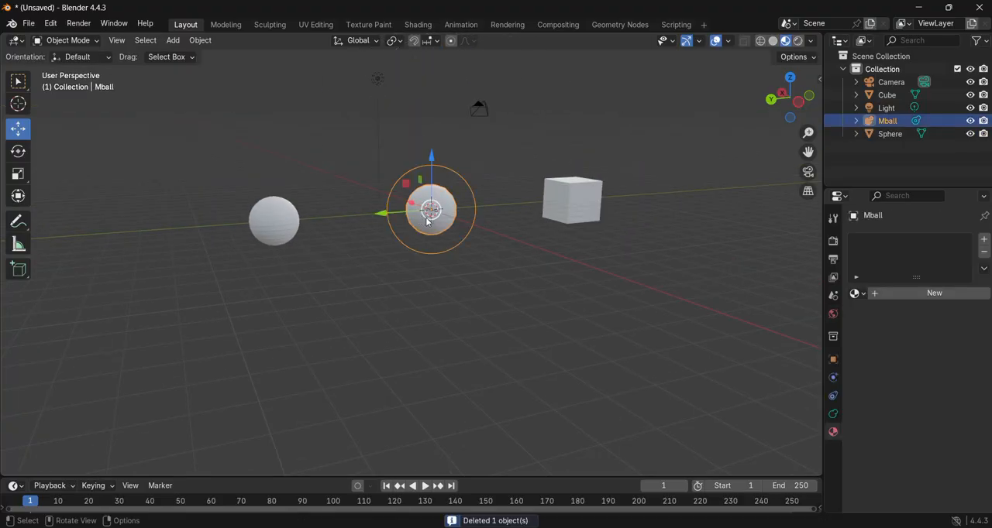
key("Delete")
middle_click_drag(502, 218, 490, 266)
scroll(485, 271, "up", 2)
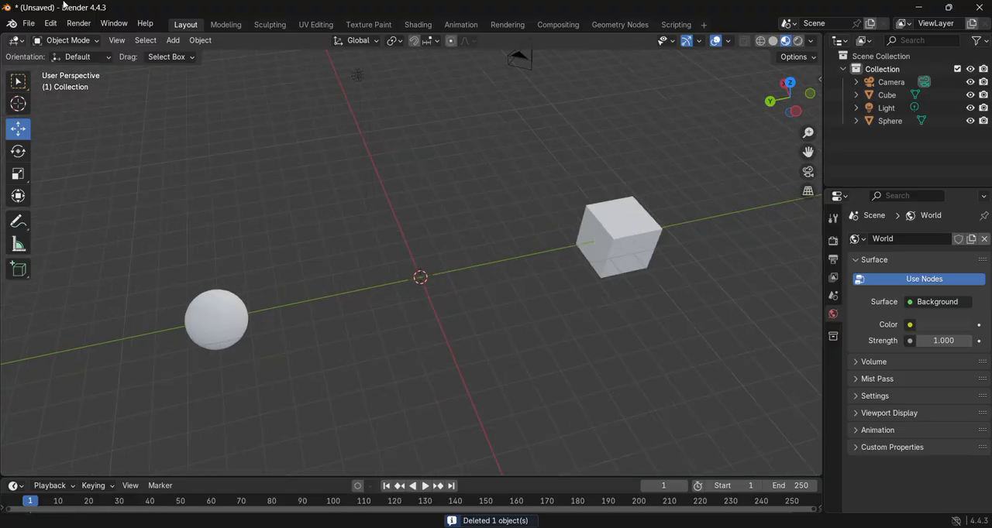
- Open the file Blender Double Turret Model 2.1 (Finished, New movement System).obj.blend without saving the current scene
left_click(28, 23)
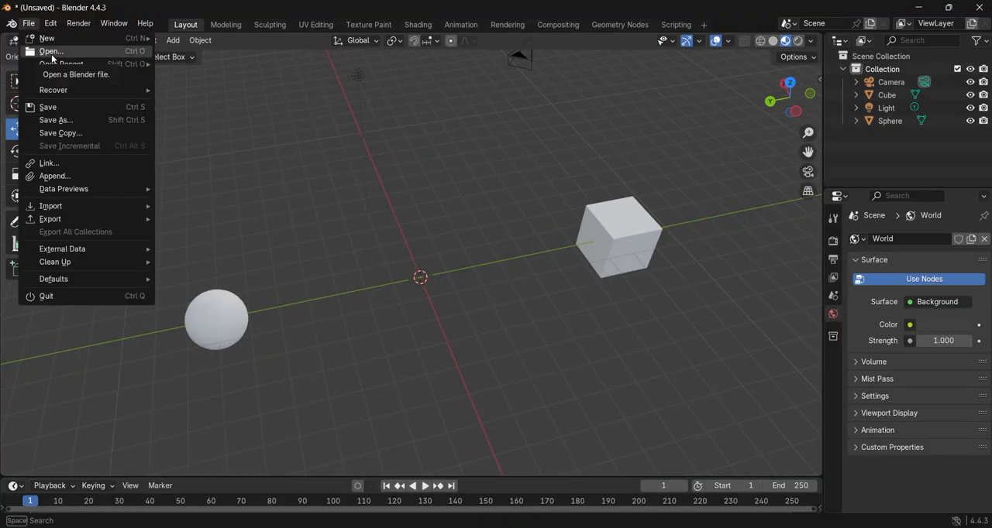
left_click(28, 24)
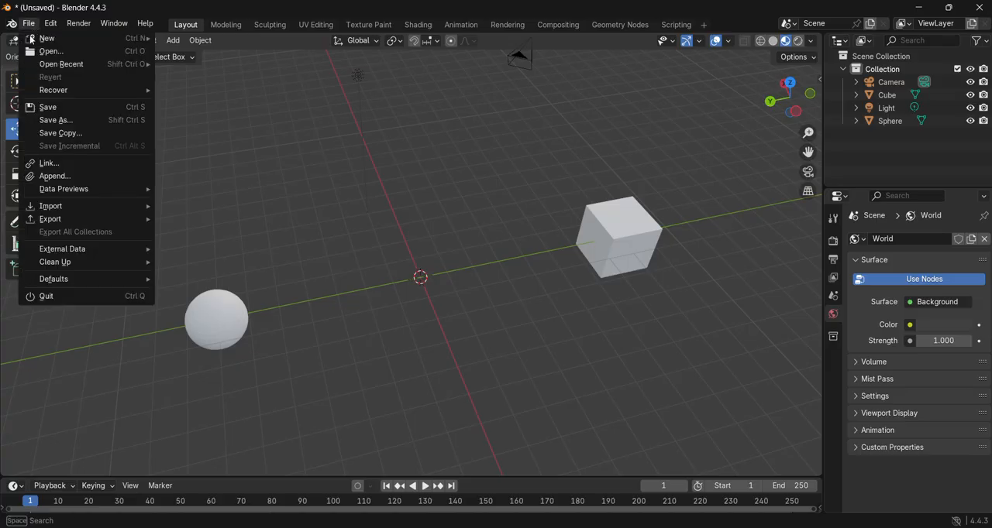
left_click(34, 50)
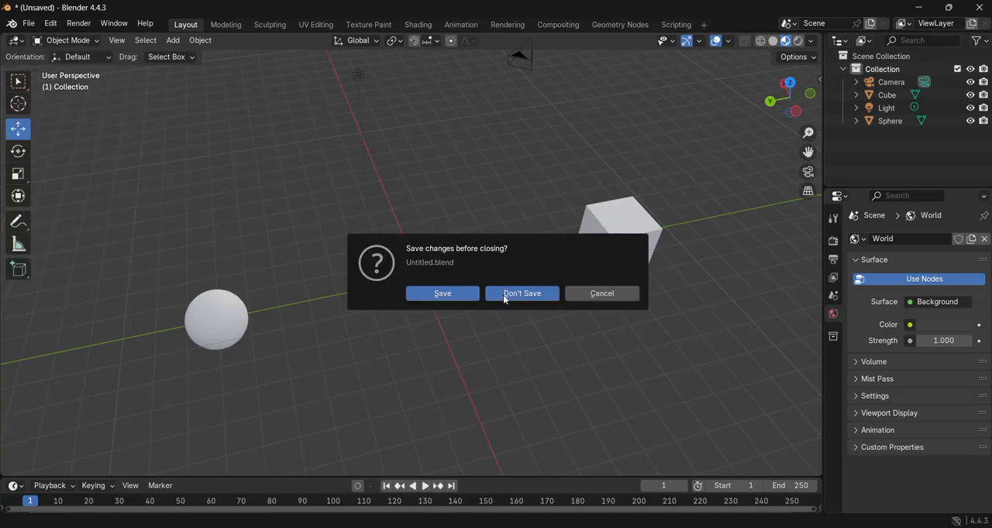
left_click(522, 292)
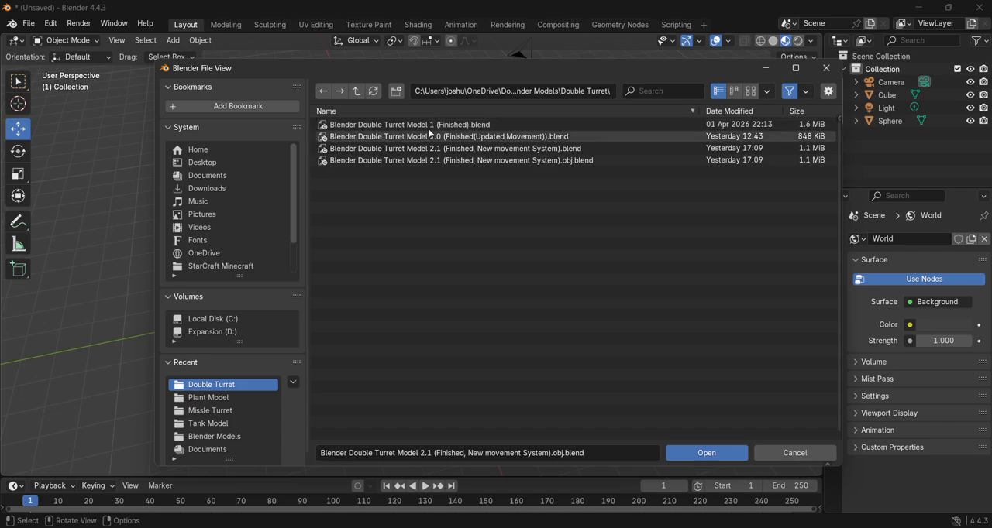
double_click(430, 160)
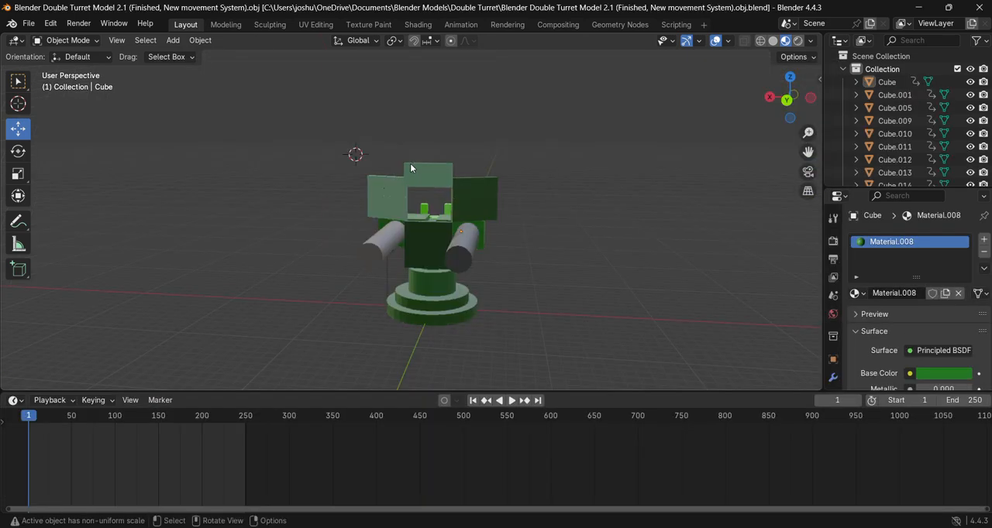
- Examine the double turret model from several sides, including the light-green bracket on its back
middle_click_drag(550, 286, 575, 294)
scroll(589, 292, "up", 1)
scroll(658, 299, "down", 1)
middle_click_drag(666, 299, 639, 287)
scroll(543, 293, "up", 2)
left_click(467, 295)
middle_click_drag(714, 302, 408, 282)
left_click(410, 269)
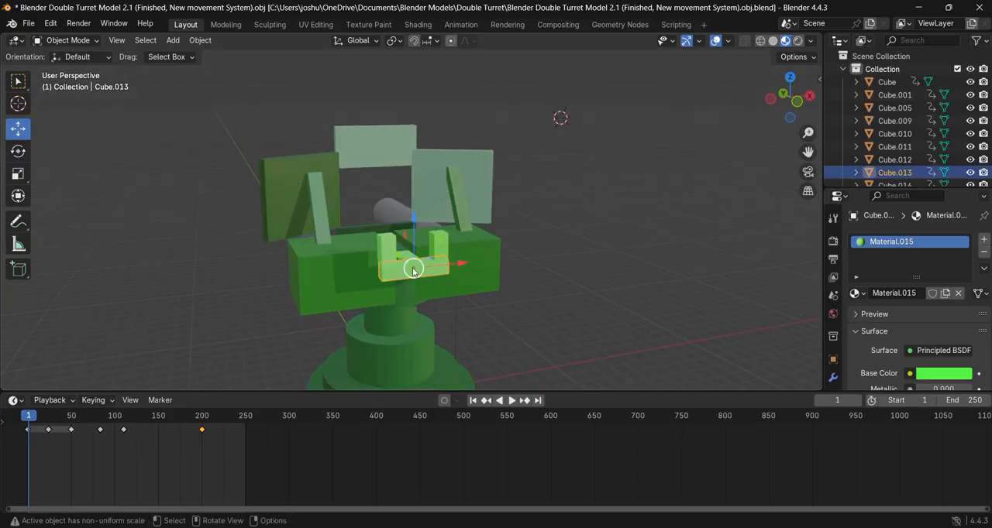
- Select the four light-green bracket pieces on the back of the turret and join them into one object
left_click(444, 252)
middle_click_drag(610, 304, 648, 323)
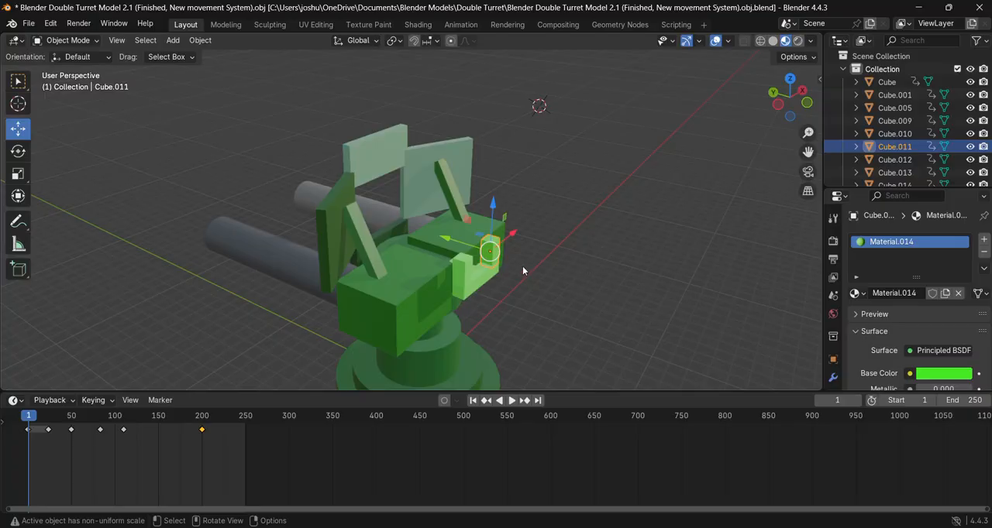
left_click(466, 283, "shift")
left_click(465, 290, "shift")
middle_click_drag(464, 291, 501, 291)
left_click(477, 286, "shift")
left_click(479, 301, "shift")
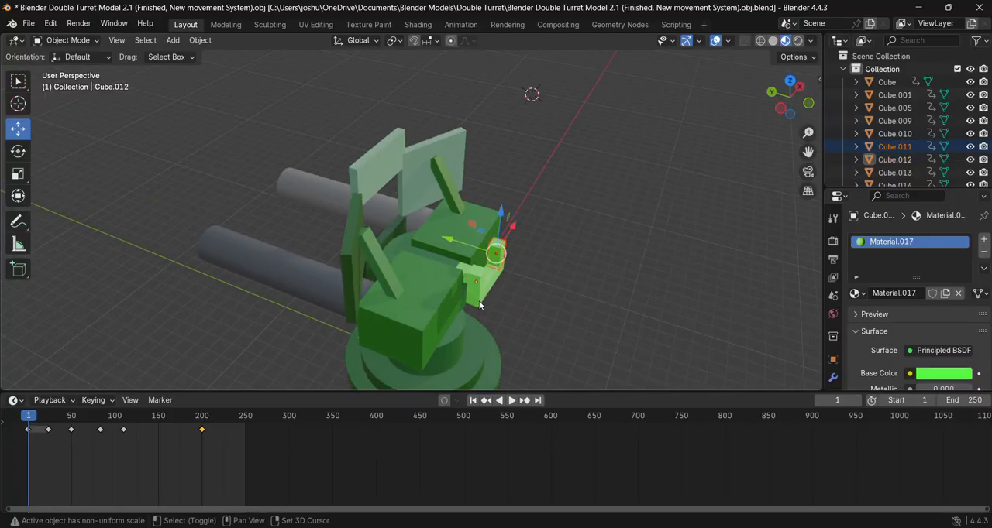
middle_click_drag(592, 265, 413, 299)
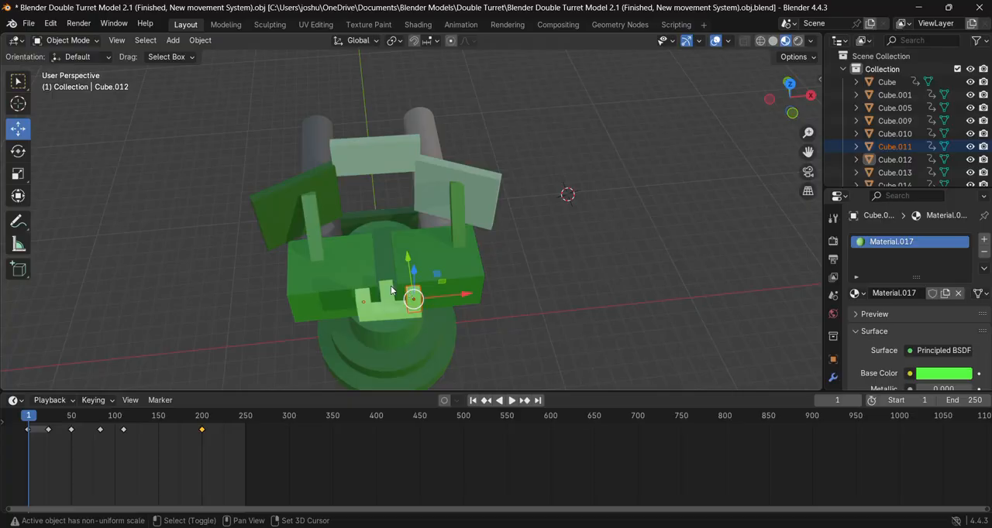
left_click(364, 303, "shift")
left_click(378, 313, "shift")
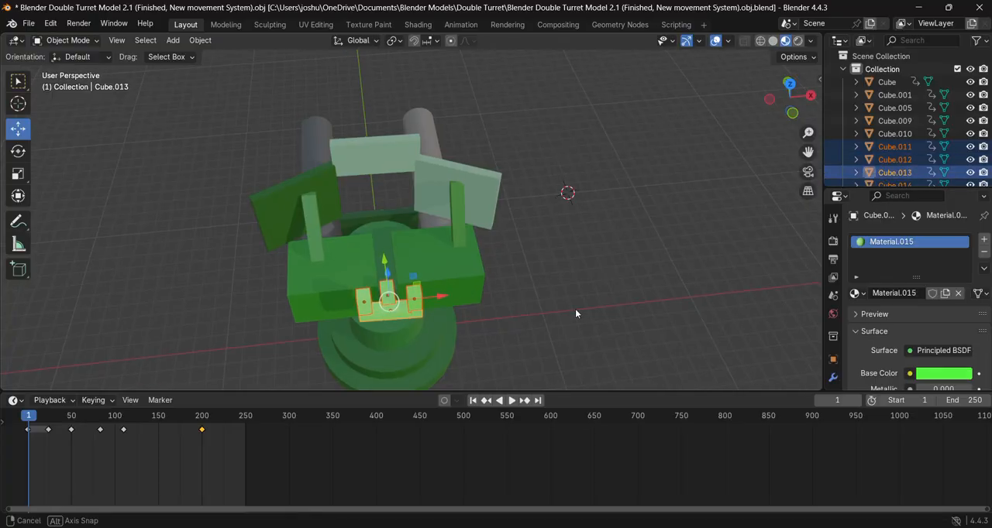
middle_click_drag(574, 310, 576, 263)
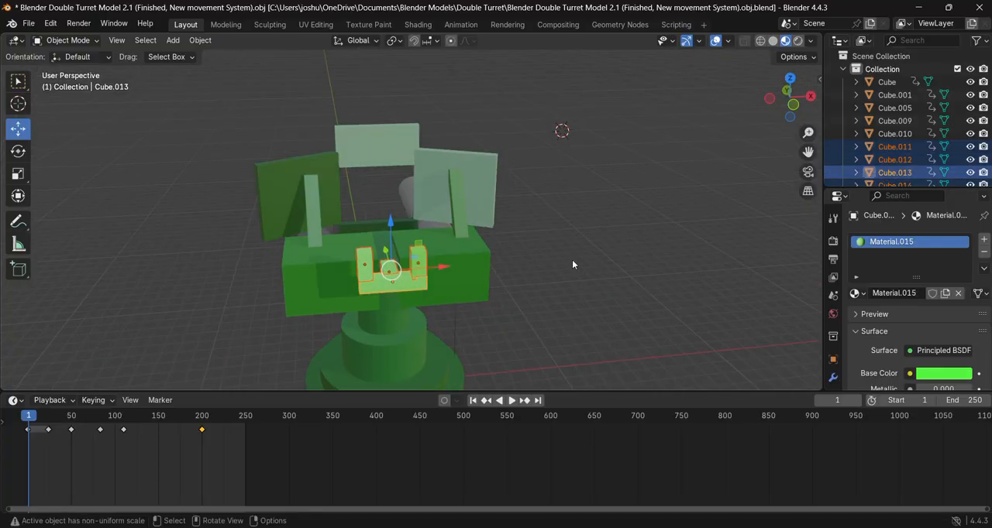
middle_click_drag(576, 268, 419, 308)
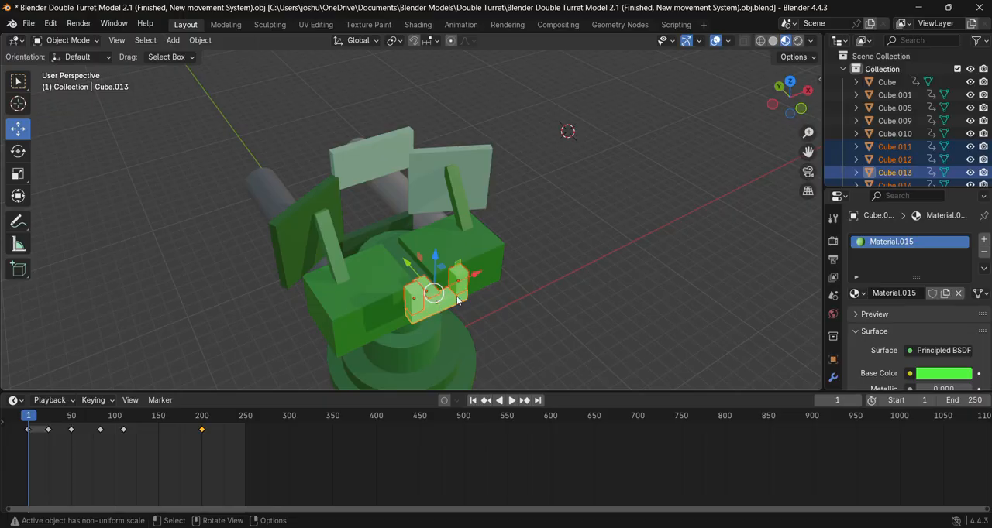
key("ctrl+j")
- Move the joined light-green bracket away from the turret along negative Y
left_click(581, 313)
left_click(443, 302)
left_click_drag(414, 279, 666, 322)
middle_click_drag(667, 322, 470, 274)
left_click_drag(294, 246, 274, 236)
left_click(220, 227)
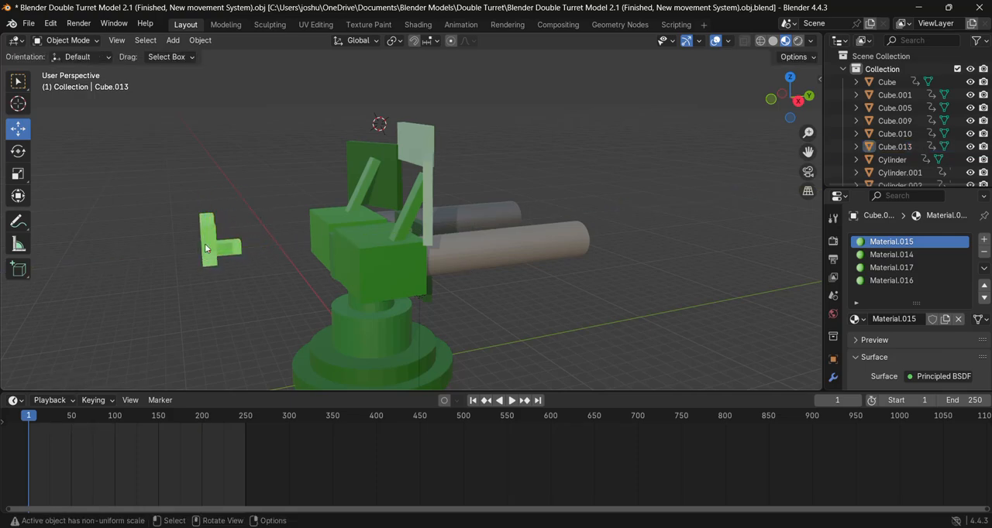
left_click(213, 236)
left_click(312, 300)
- Move the joined bracket along positive X until it stands beside the turret
middle_click_drag(316, 311, 404, 313)
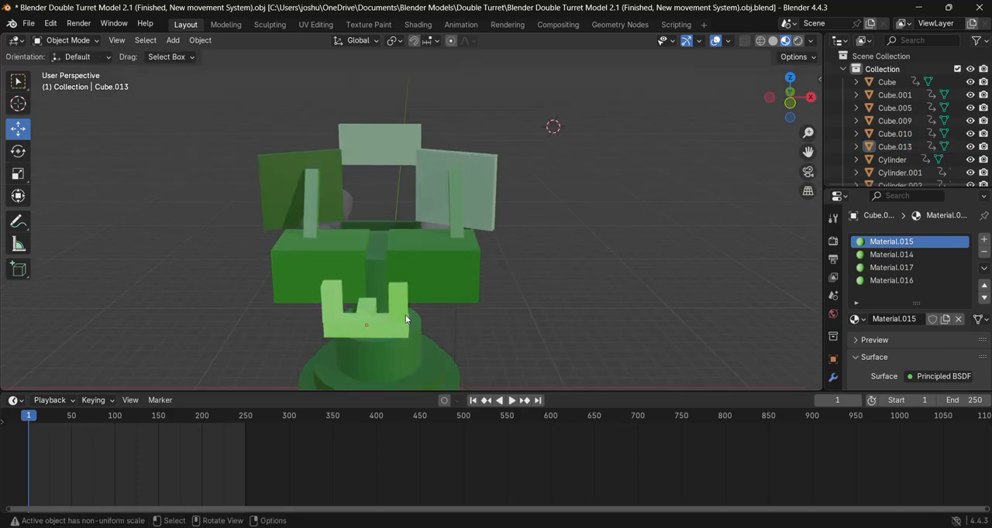
left_click(402, 296)
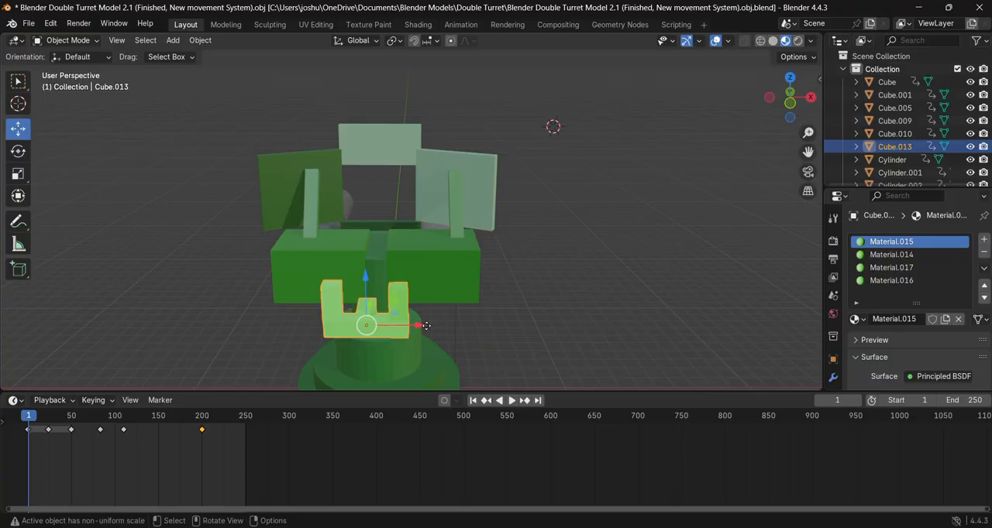
left_click_drag(426, 325, 628, 326)
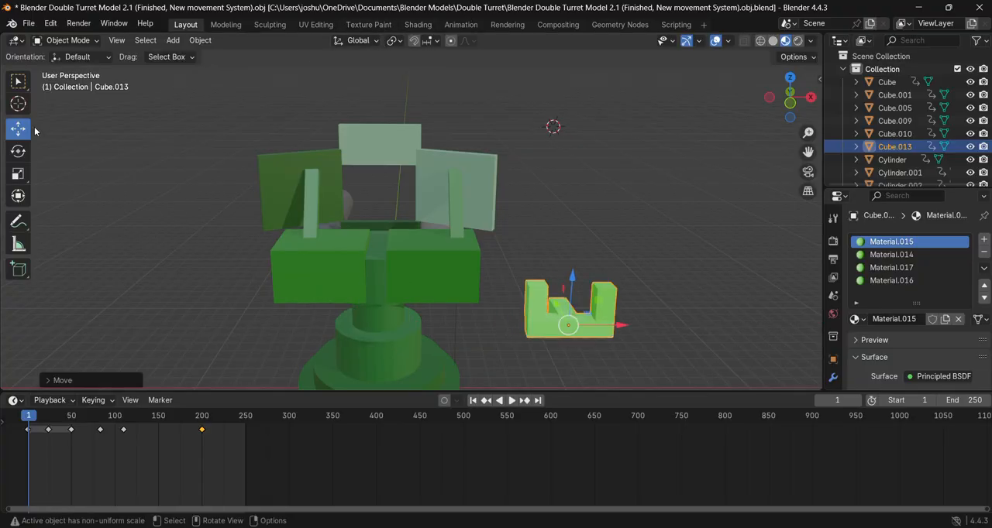
left_click(570, 330)
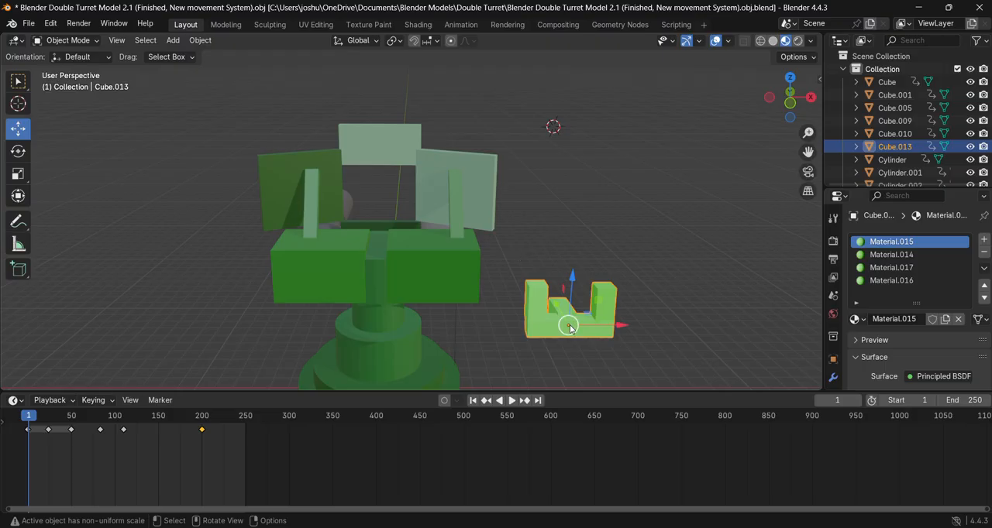
left_click(18, 151)
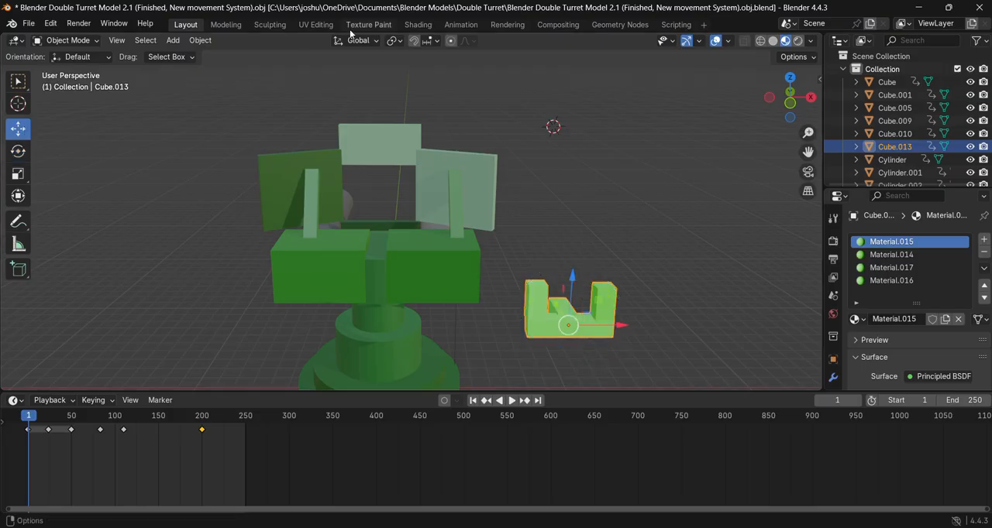
- Show the turret model in the Texture Paint workspace
left_click(368, 24)
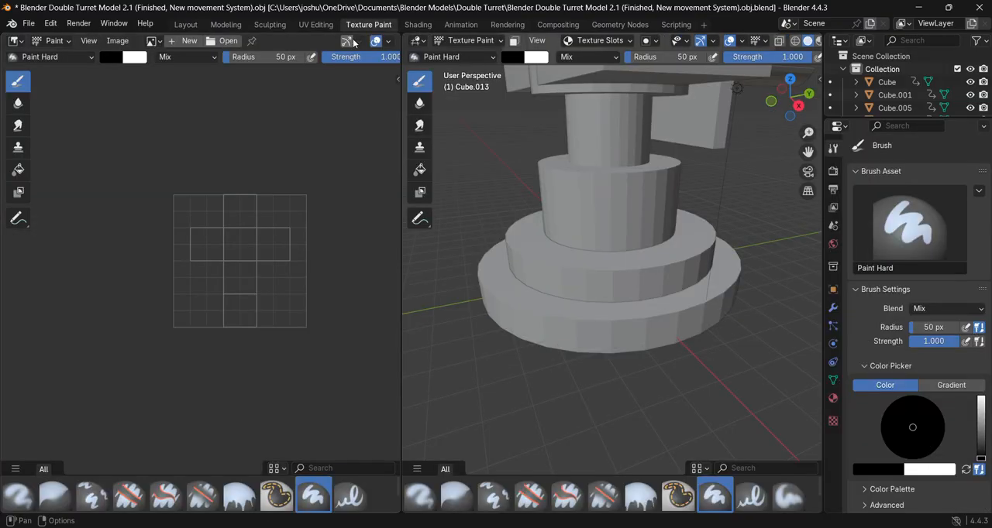
left_click(28, 23)
mouse_move(50, 25)
- Switch to the Modeling workspace and display the turret and bracket in Material Preview shading
left_click(223, 24)
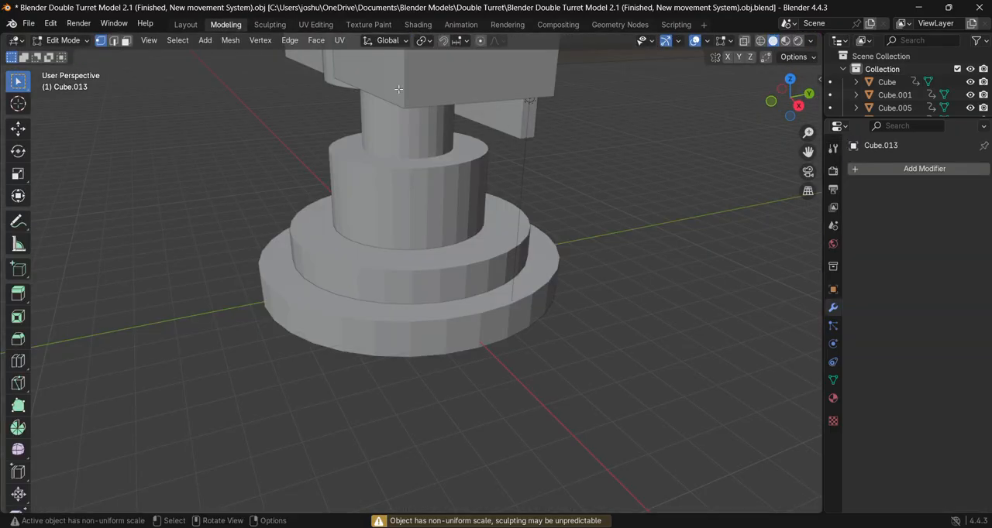
scroll(540, 176, "down", 7)
scroll(541, 179, "up", 5)
left_click(785, 40)
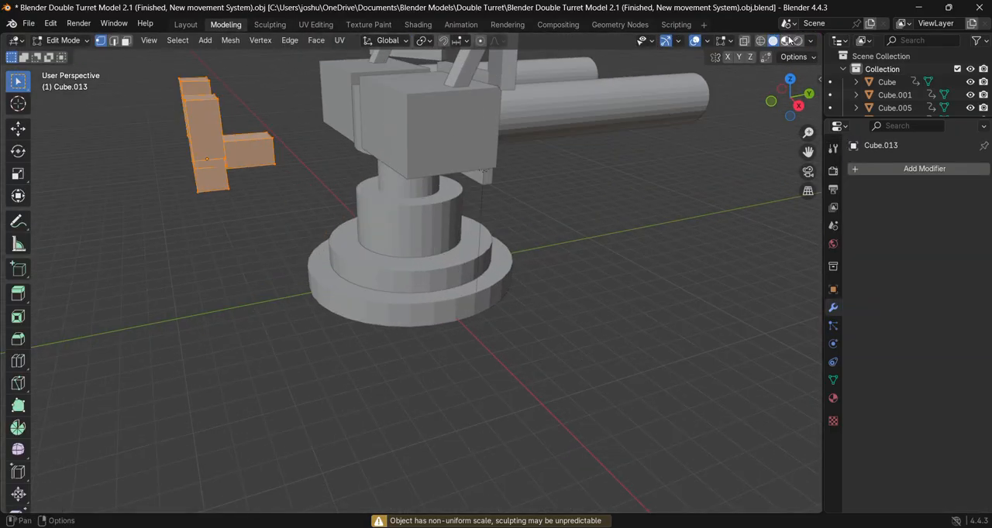
middle_click_drag(230, 402, 307, 410)
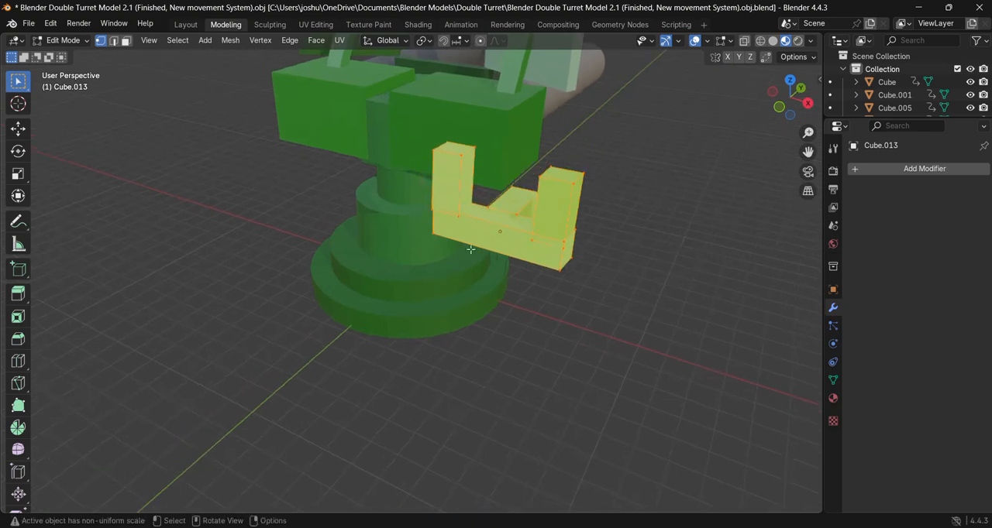